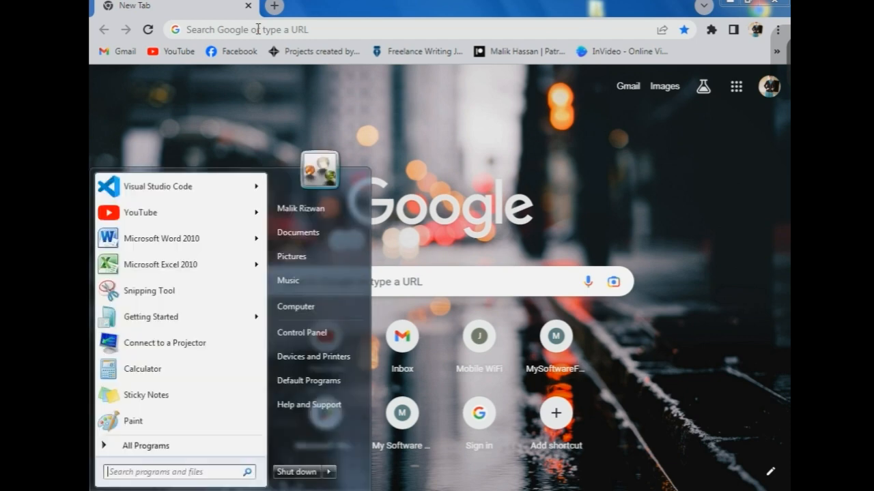
# - Search Google for 'wordpress' using the Chrome address bar's autocomplete suggestion
pyautogui.click(444, 116)
pyautogui.click(304, 29)
pyautogui.write('wor')
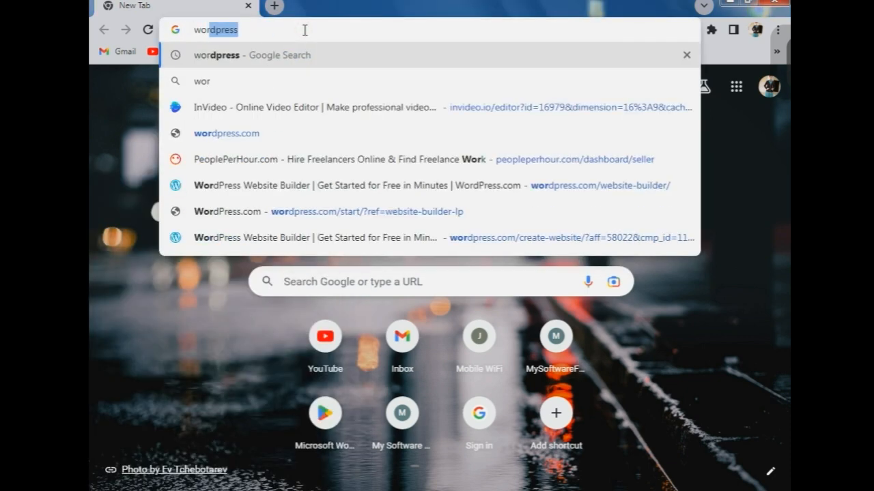
pyautogui.click(291, 56)
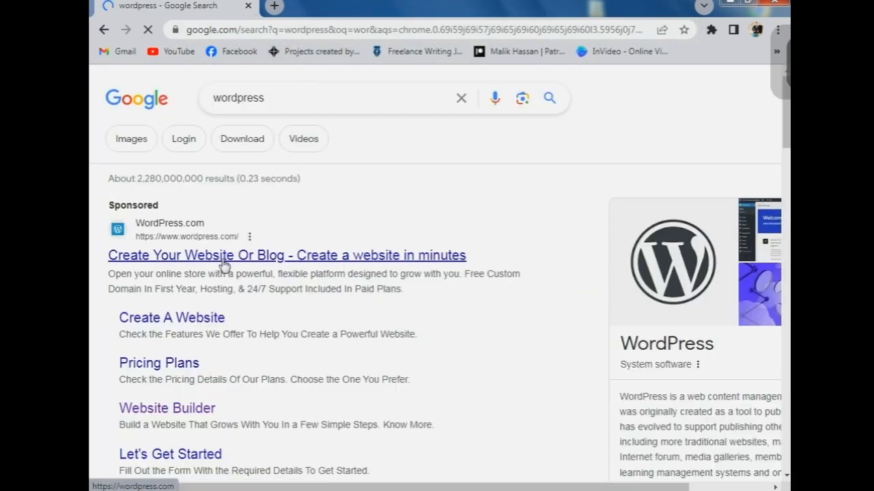
# - Open the sponsored WordPress.com link and start a new site by signing up with Google
pyautogui.click(225, 259)
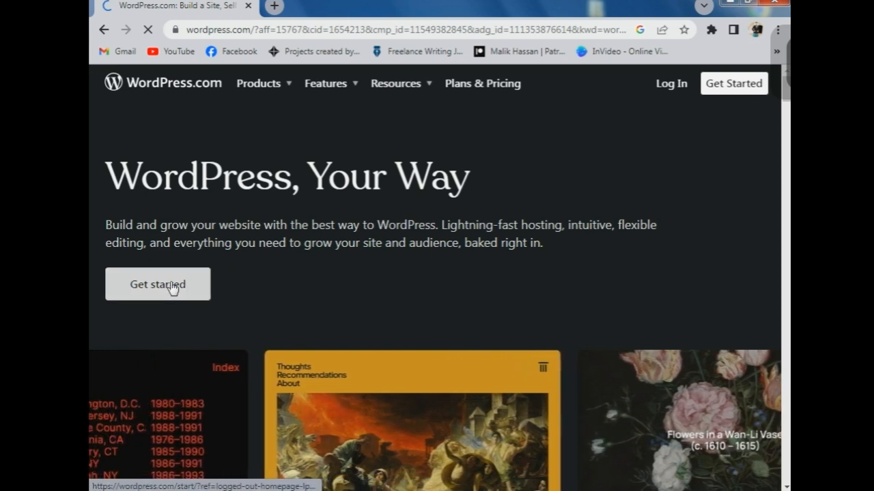
pyautogui.click(172, 286)
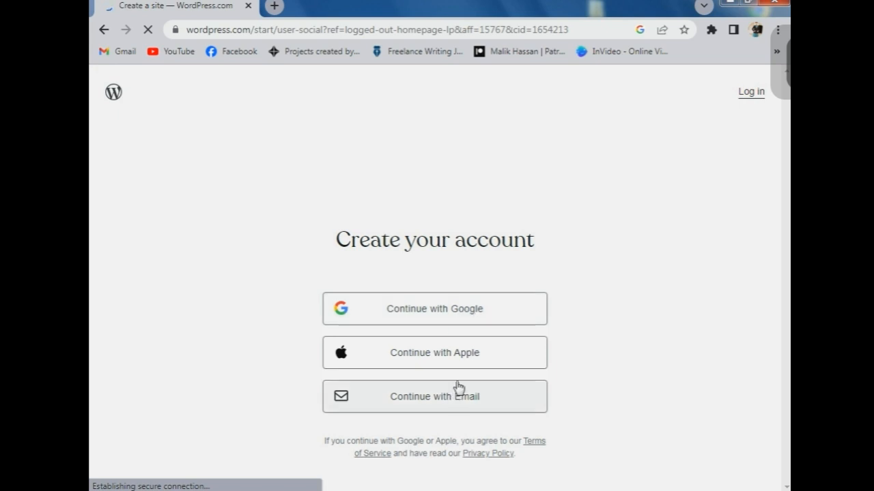
pyautogui.click(467, 324)
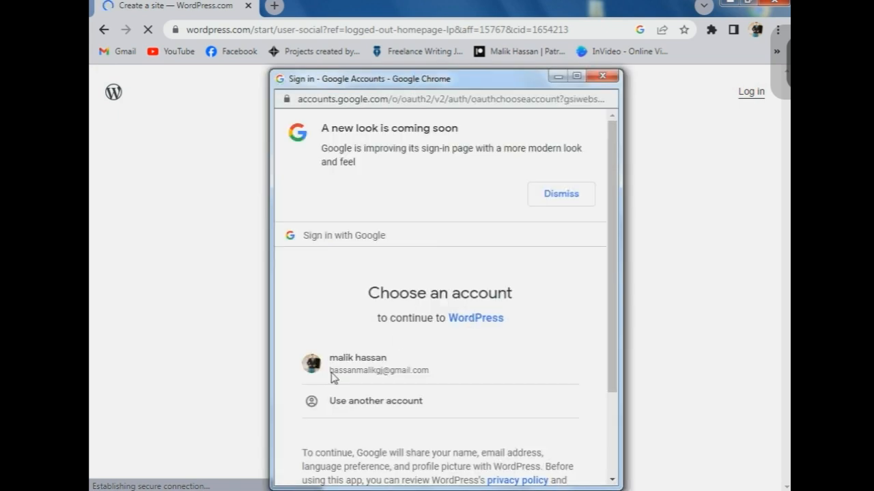
pyautogui.click(332, 375)
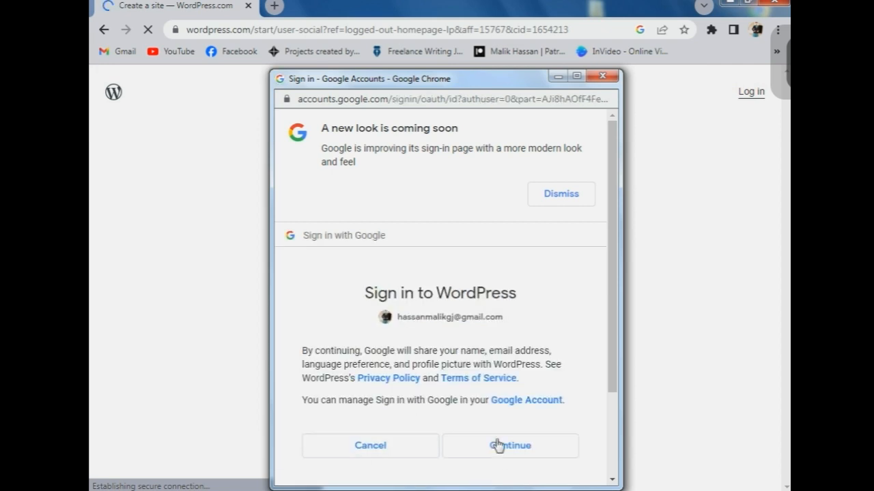
pyautogui.click(497, 445)
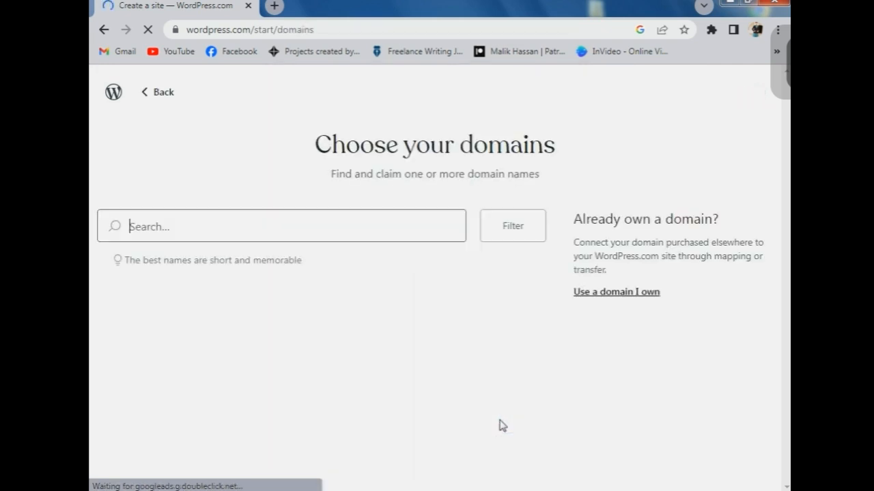
# - Search 'code' and claim the free codecraft99.wordpress.com domain
pyautogui.click(242, 226)
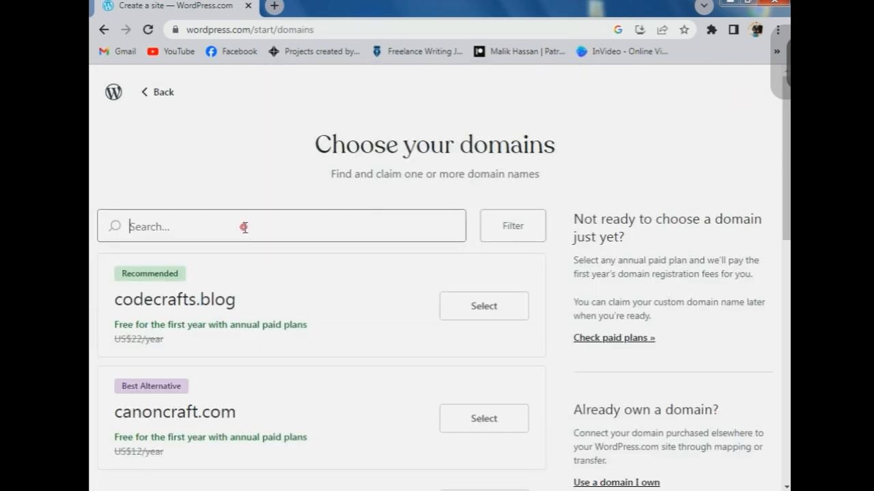
pyautogui.write('codecraft')
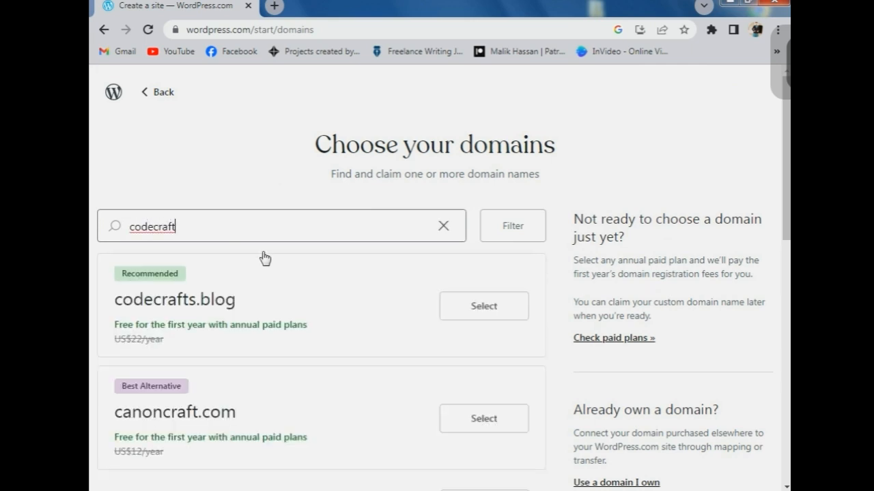
pyautogui.scroll(-4, 286, 249)
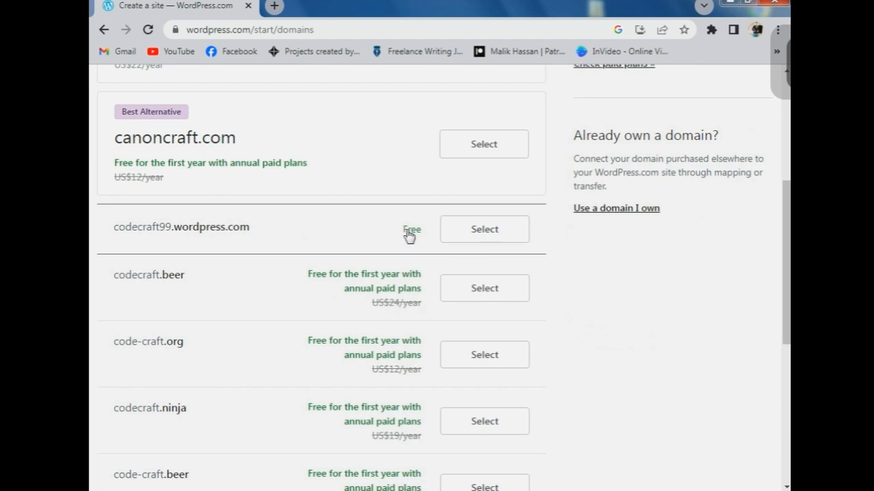
pyautogui.click(501, 231)
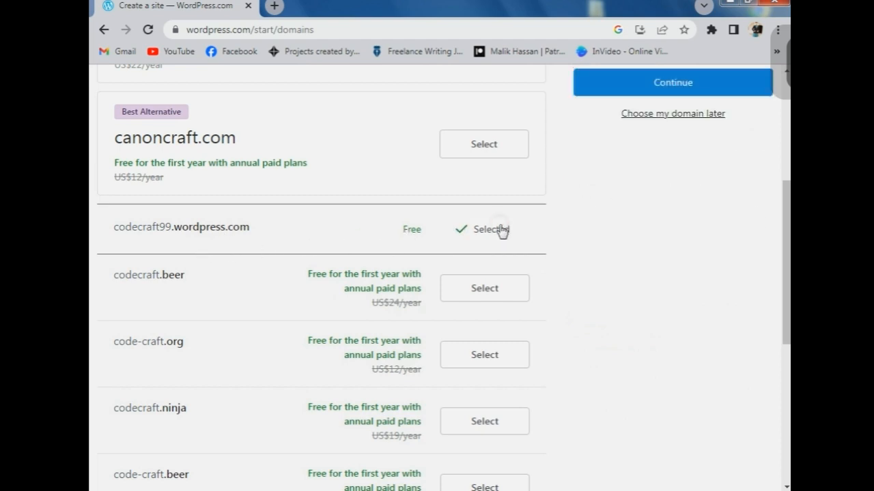
pyautogui.click(617, 91)
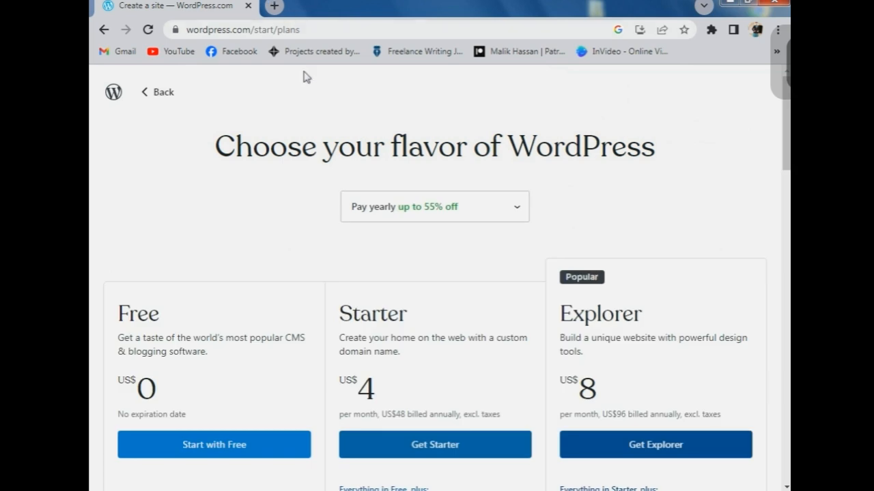
# - Start on the Free plan with Write & Publish, Sell online and Promote myself as goals
pyautogui.scroll(-1, 253, 267)
pyautogui.click(238, 377)
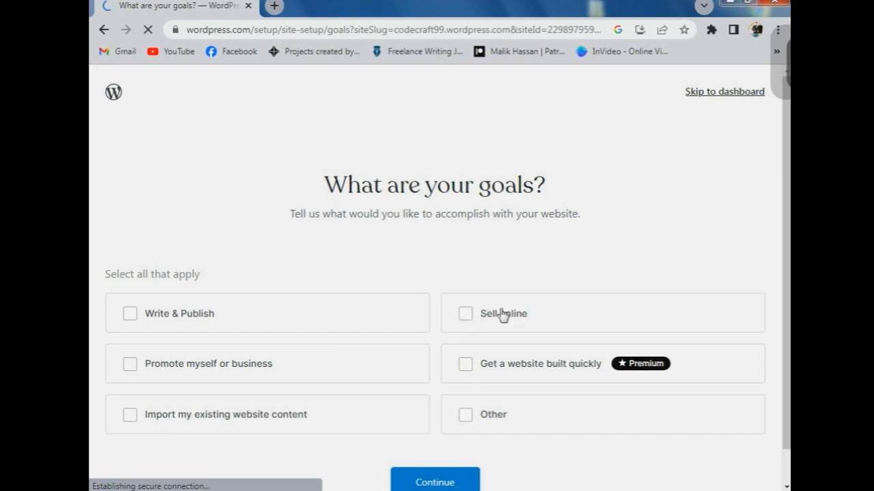
pyautogui.scroll(-1, 328, 321)
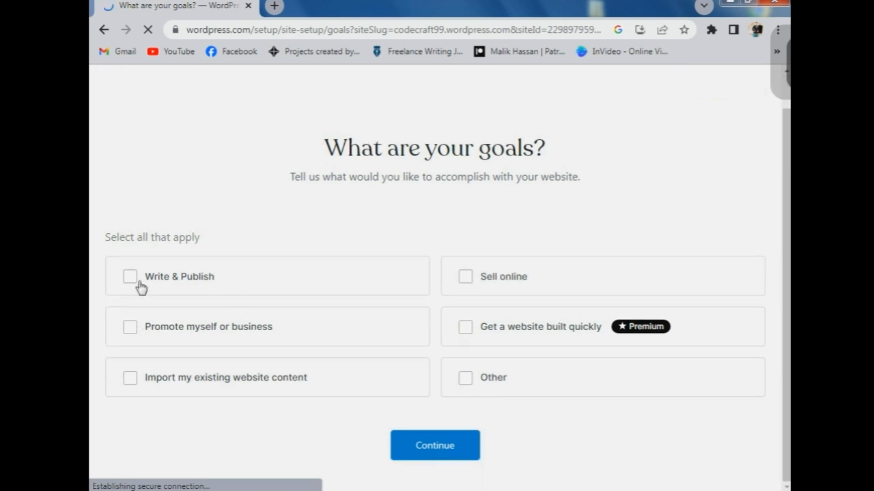
pyautogui.click(134, 282)
pyautogui.click(464, 283)
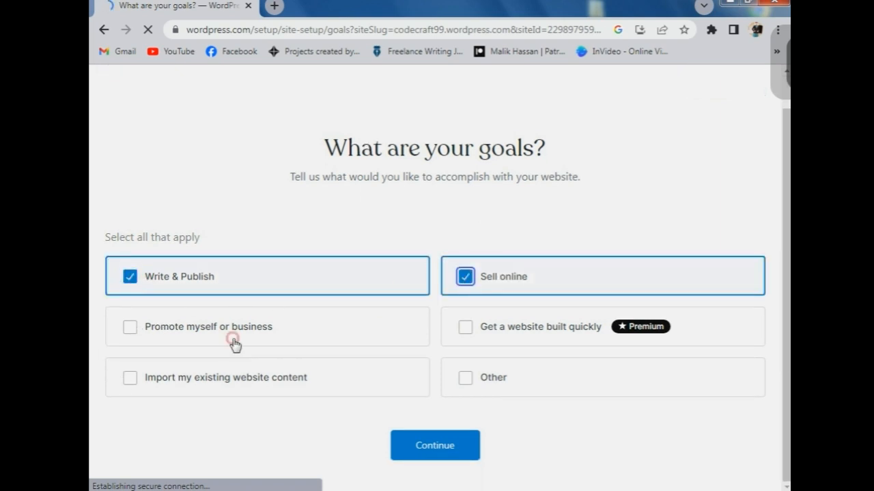
pyautogui.click(137, 333)
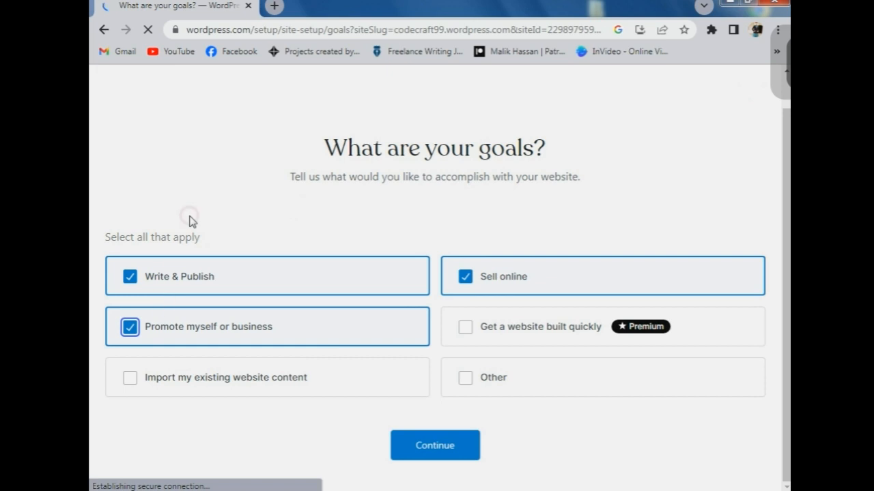
pyautogui.click(450, 459)
# - Name the store CodeCraftStudio and continue past the optional tagline
pyautogui.click(540, 259)
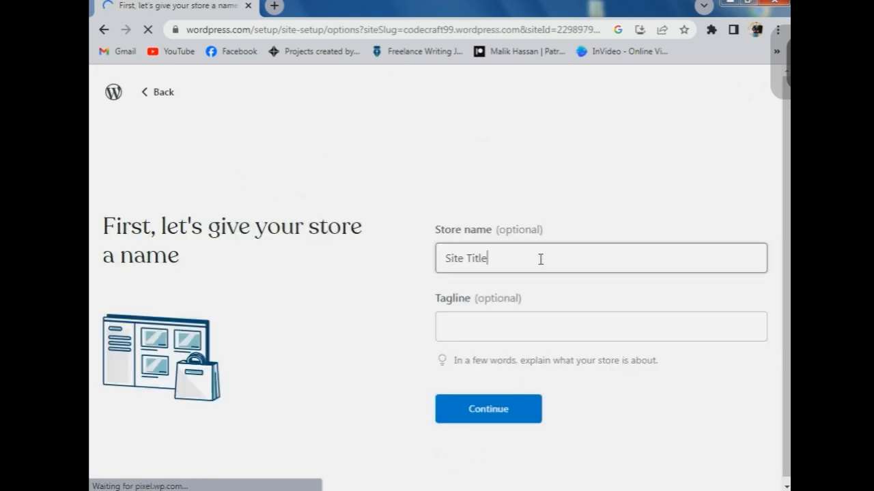
pyautogui.press('BackSpace')
pyautogui.press('BackSpace')
pyautogui.press('BackSpace')
pyautogui.press('BackSpace')
pyautogui.press('BackSpace')
pyautogui.press('BackSpace')
pyautogui.press('BackSpace')
pyautogui.press('BackSpace')
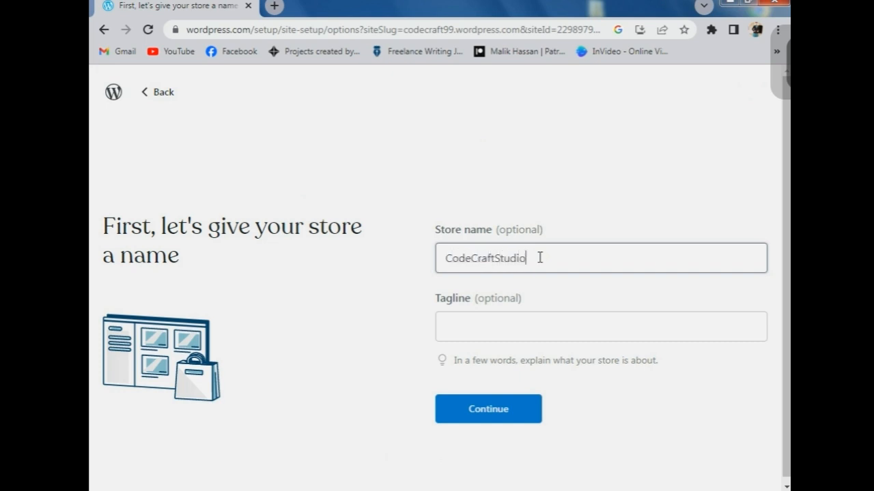
pyautogui.moveTo(518, 302); pyautogui.dragTo(477, 297)
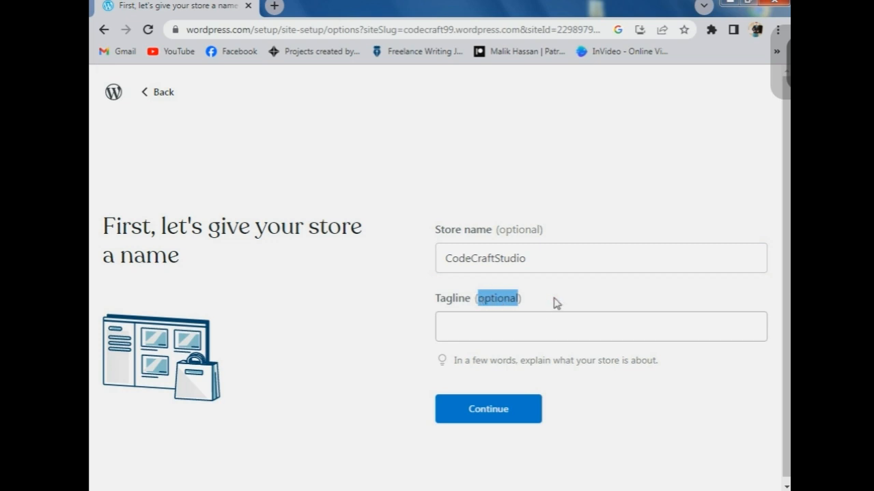
pyautogui.click(548, 314)
pyautogui.click(489, 413)
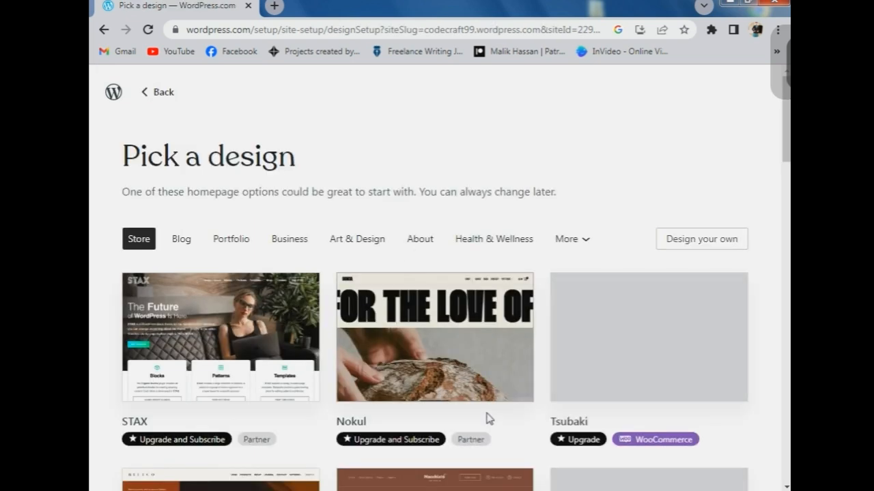
# - Pick the Fewer theme from the Portfolio designs and apply it to the site
pyautogui.click(222, 243)
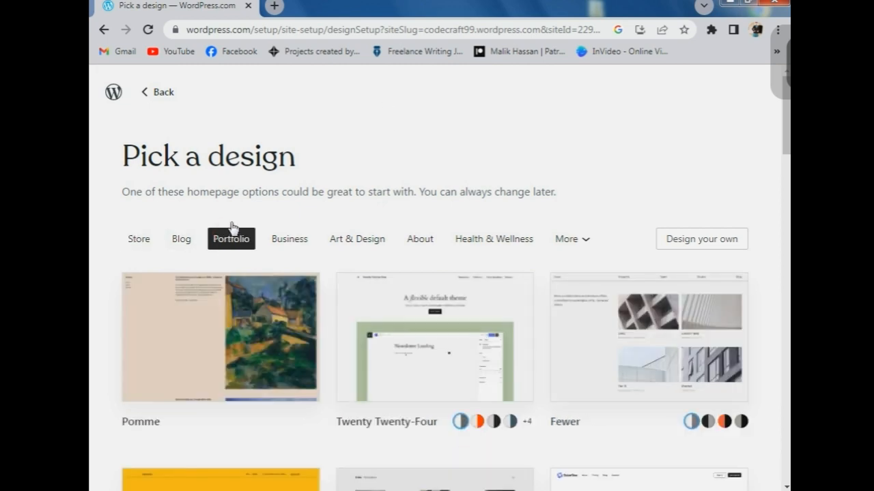
pyautogui.scroll(-3, 417, 314)
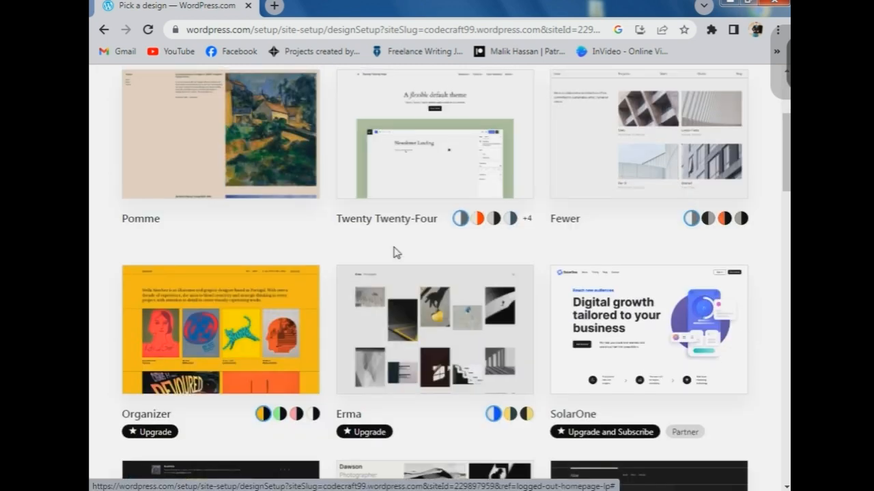
pyautogui.scroll(1, 342, 250)
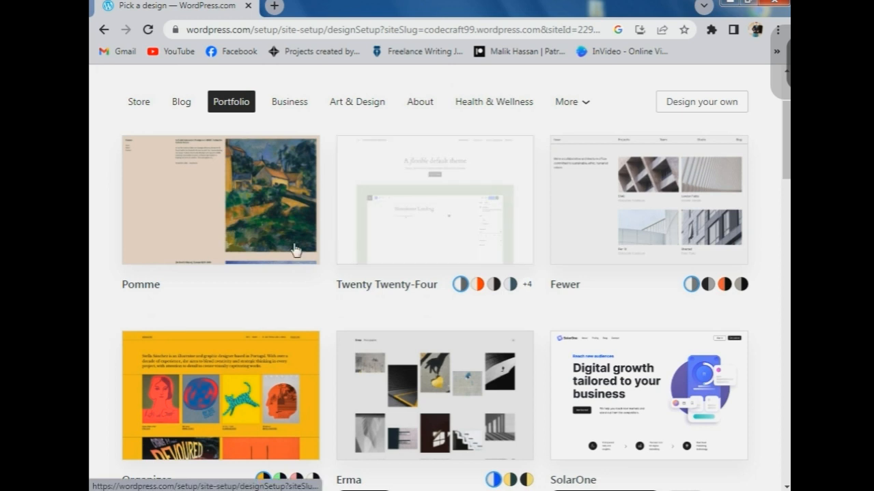
pyautogui.click(591, 250)
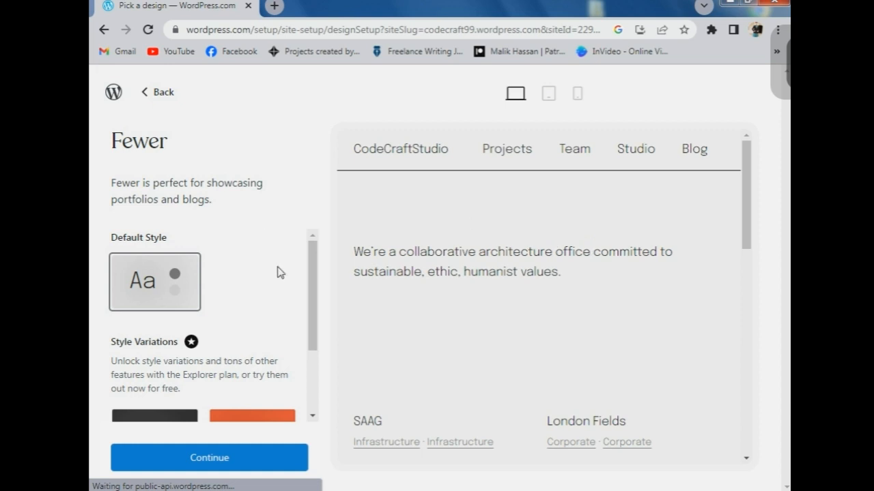
pyautogui.scroll(-3, 280, 273)
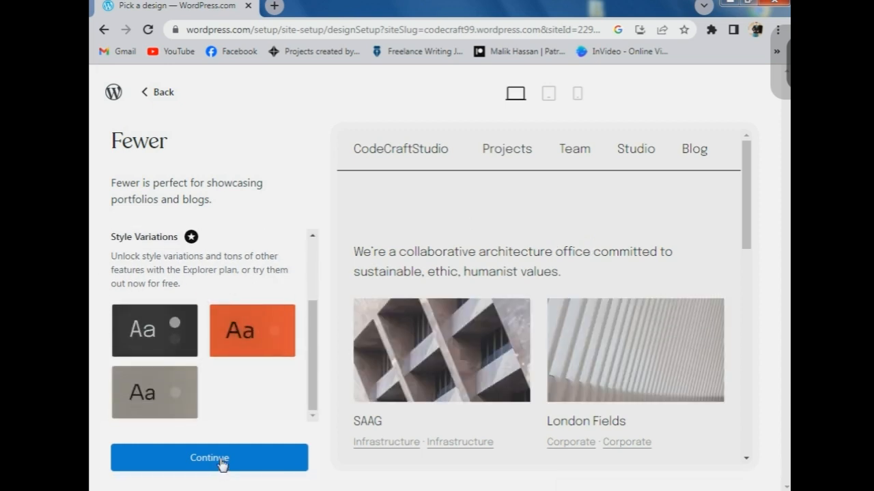
pyautogui.click(221, 465)
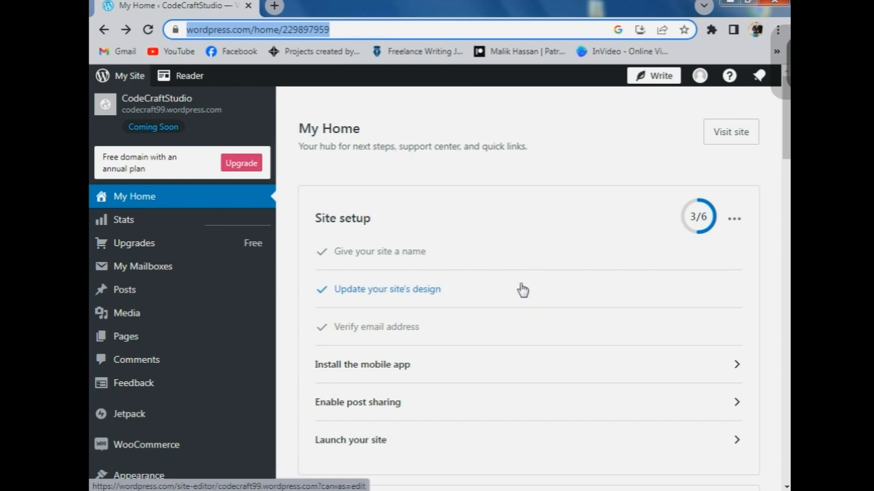
# - Open the site editor and dismiss the welcome tour
pyautogui.click(522, 290)
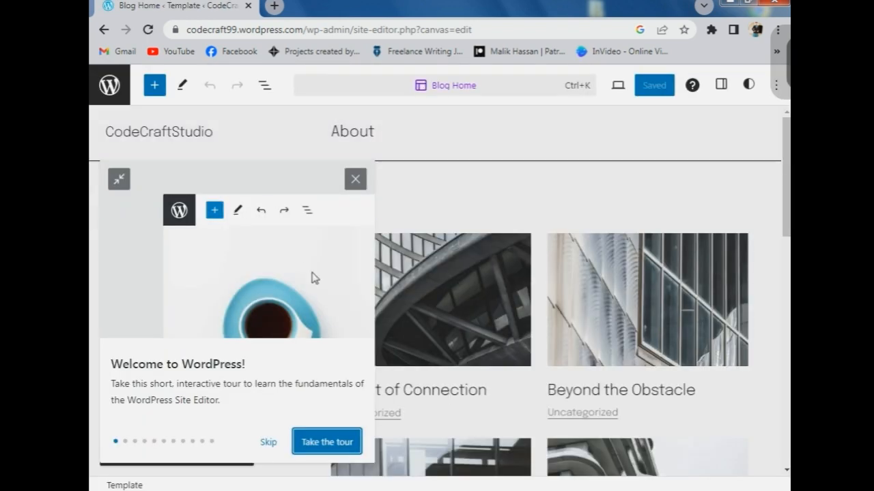
pyautogui.click(334, 442)
pyautogui.click(334, 443)
pyautogui.click(334, 443)
pyautogui.click(334, 443)
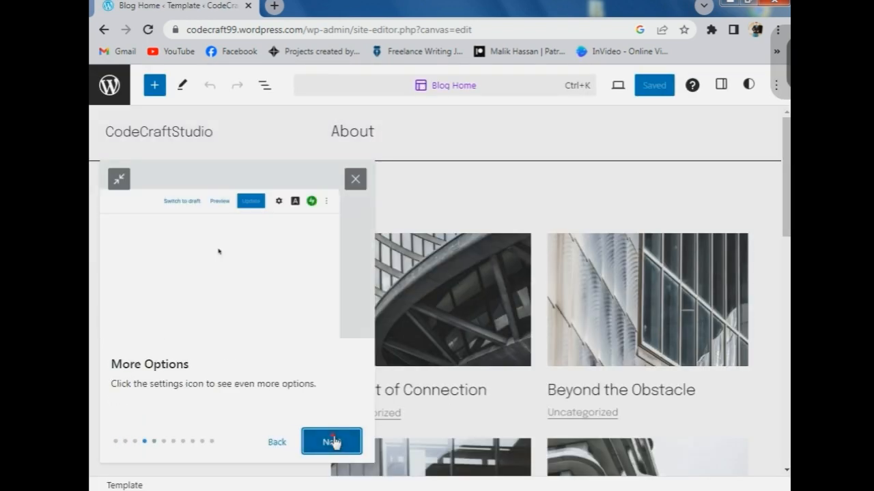
pyautogui.click(334, 443)
pyautogui.click(334, 442)
pyautogui.click(355, 180)
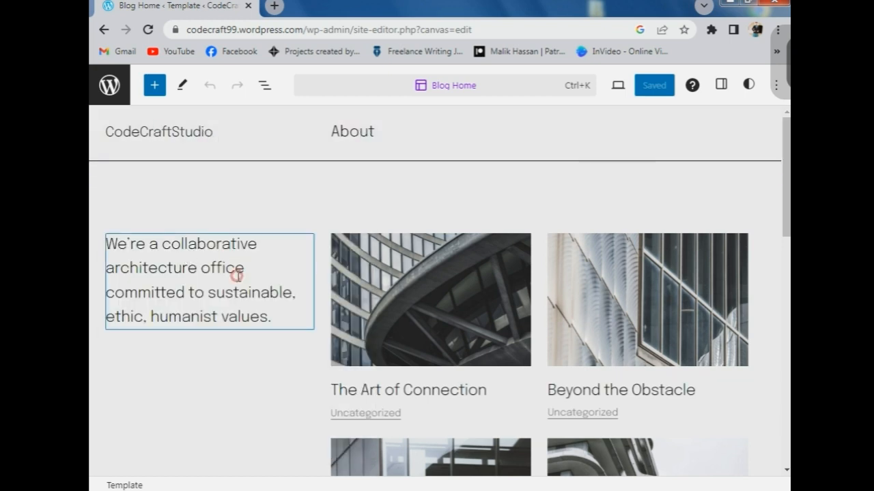
# - Replace the intro paragraph with bold 'Enter your Text here this is a box or container'
pyautogui.moveTo(260, 316); pyautogui.dragTo(107, 237)
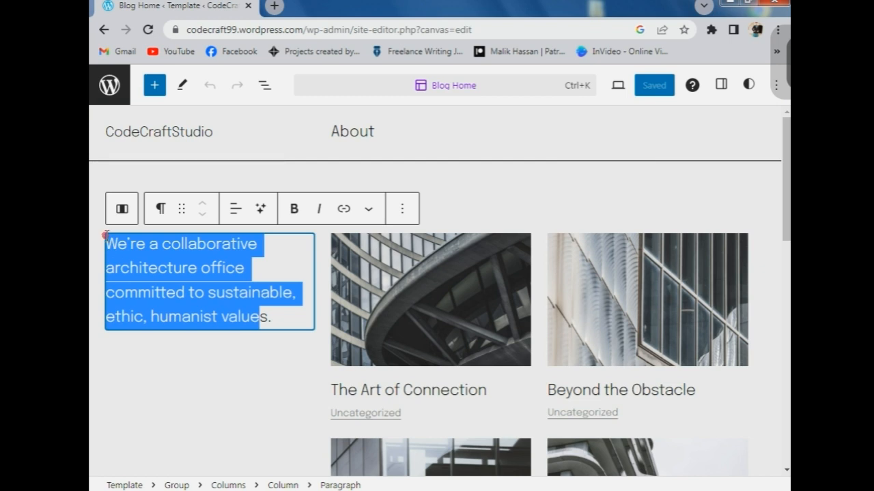
pyautogui.press('BackSpace')
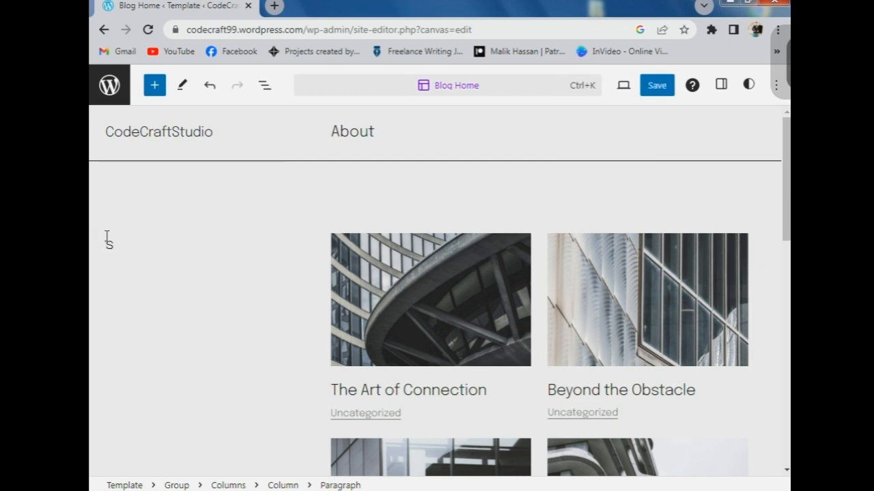
pyautogui.press('BackSpace')
pyautogui.write('Enter your Text here this')
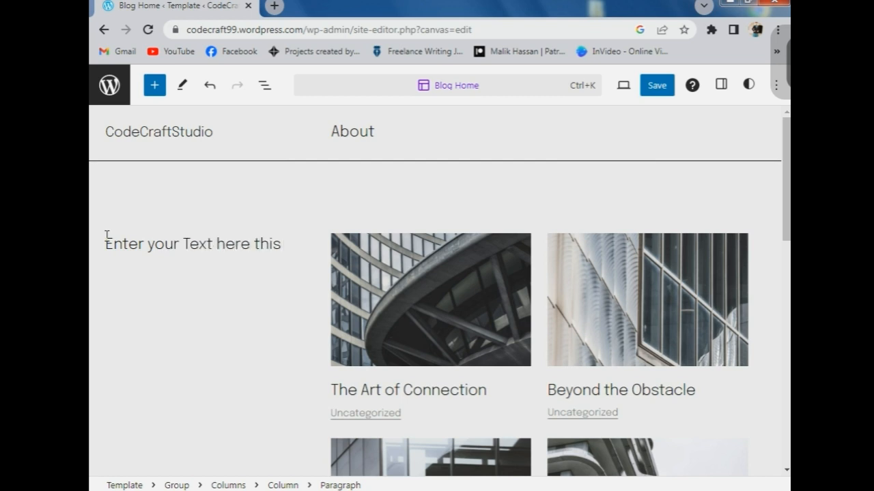
pyautogui.write('is a box')
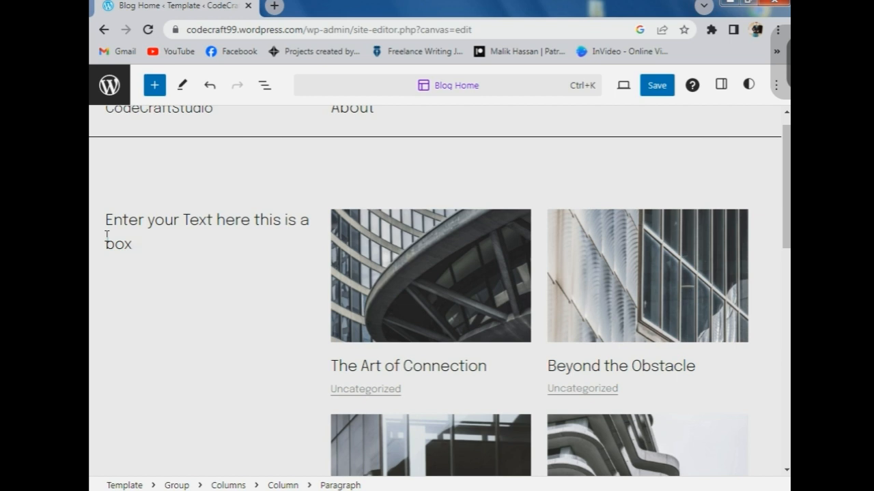
pyautogui.write(' or container')
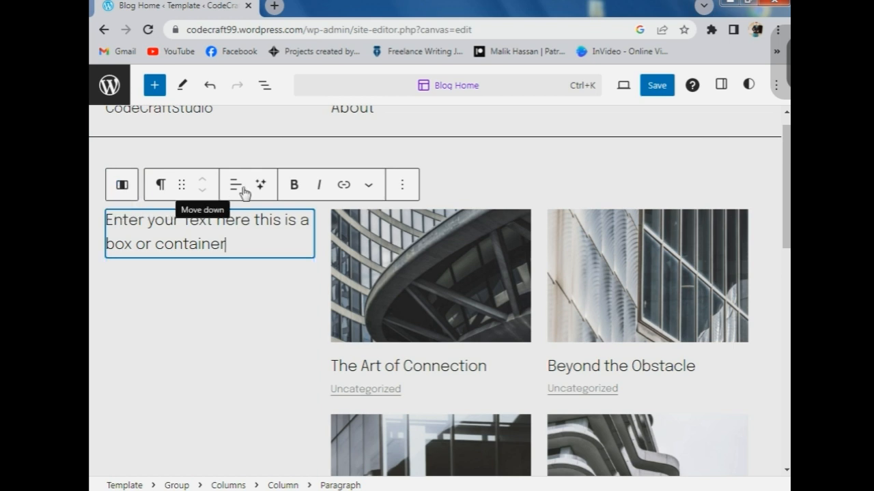
pyautogui.hotkey('ctrl', 'a')
pyautogui.click(294, 185)
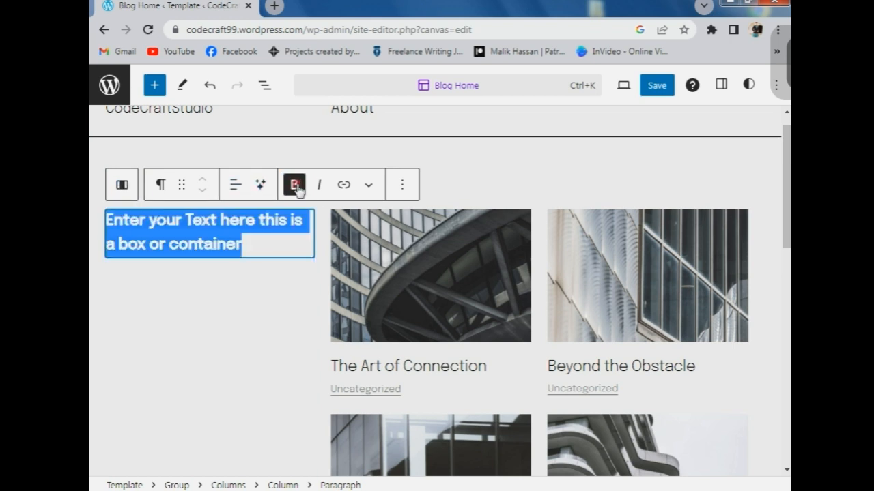
pyautogui.click(368, 184)
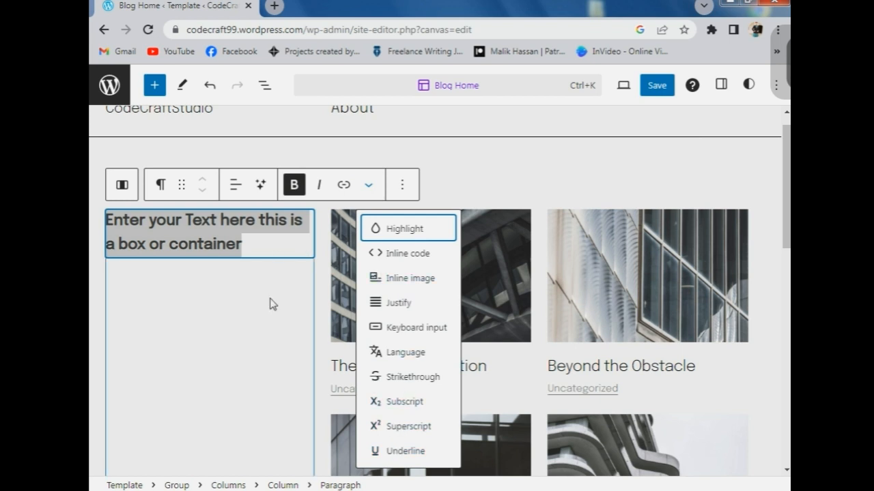
pyautogui.click(193, 315)
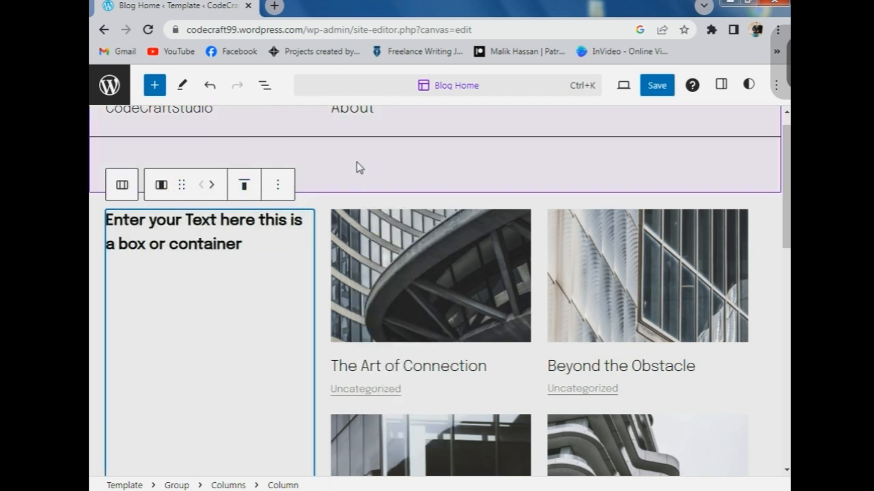
pyautogui.click(360, 167)
pyautogui.click(493, 190)
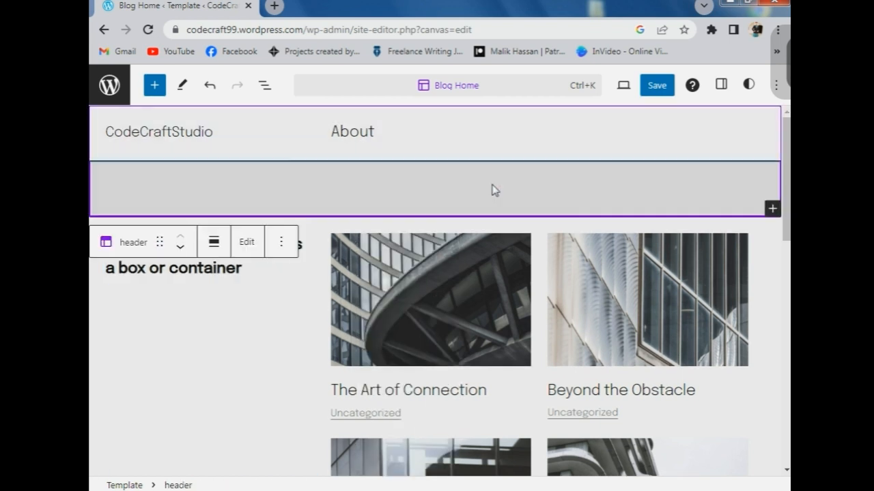
# - Insert a Search block from the Widgets section below the header
pyautogui.click(154, 89)
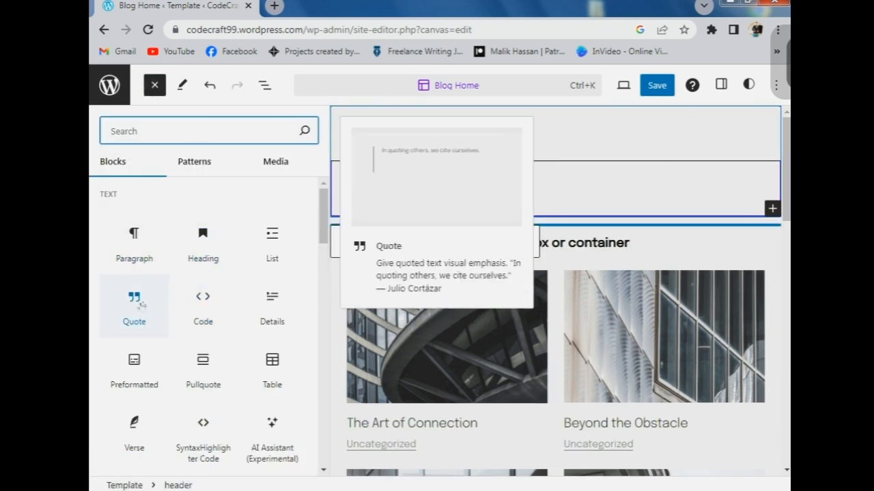
pyautogui.scroll(-5, 201, 328)
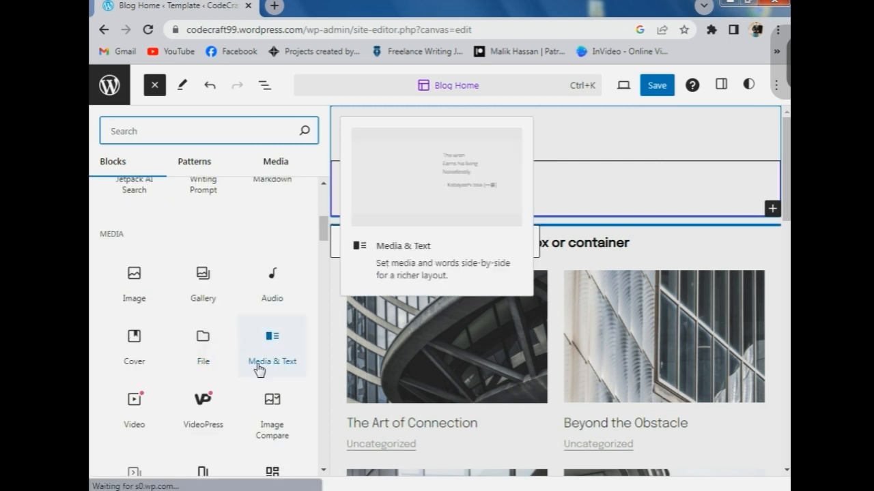
pyautogui.scroll(-3, 226, 400)
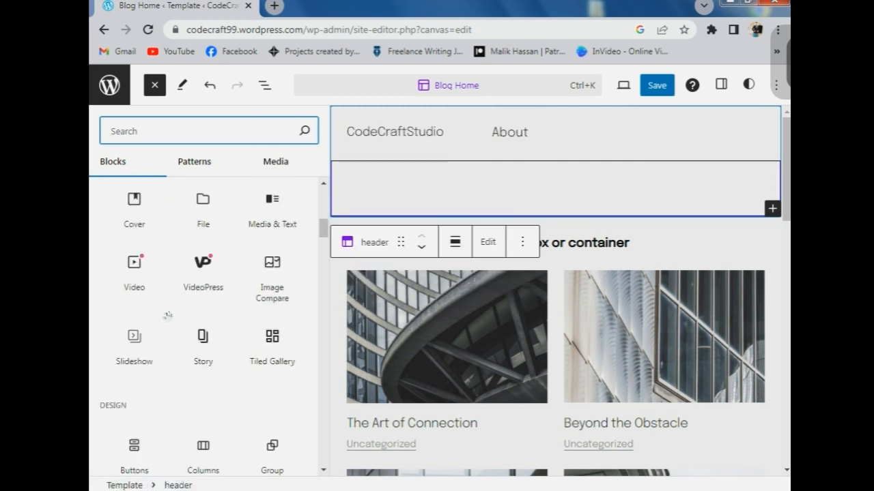
pyautogui.scroll(-2, 164, 308)
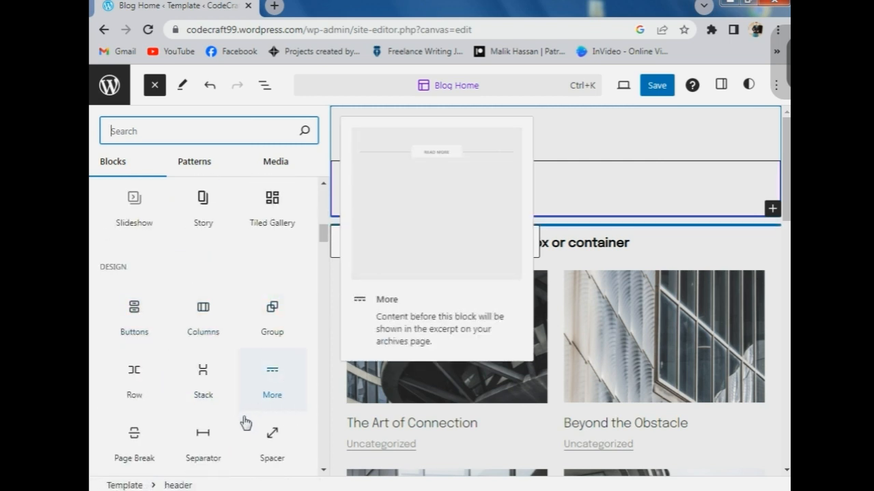
pyautogui.scroll(-5, 152, 442)
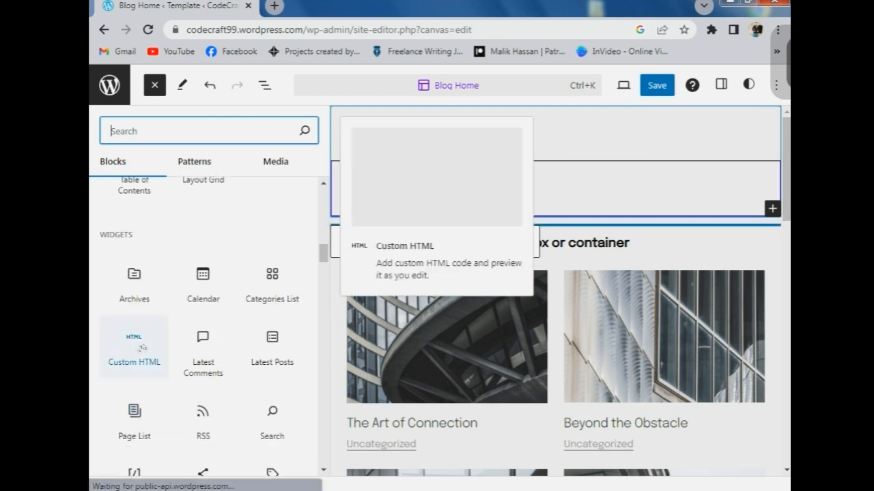
pyautogui.scroll(-2, 142, 349)
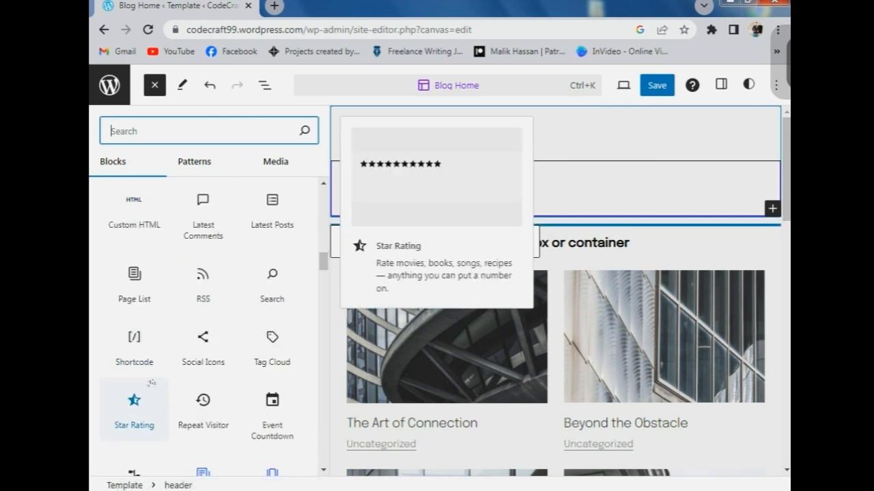
pyautogui.click(272, 285)
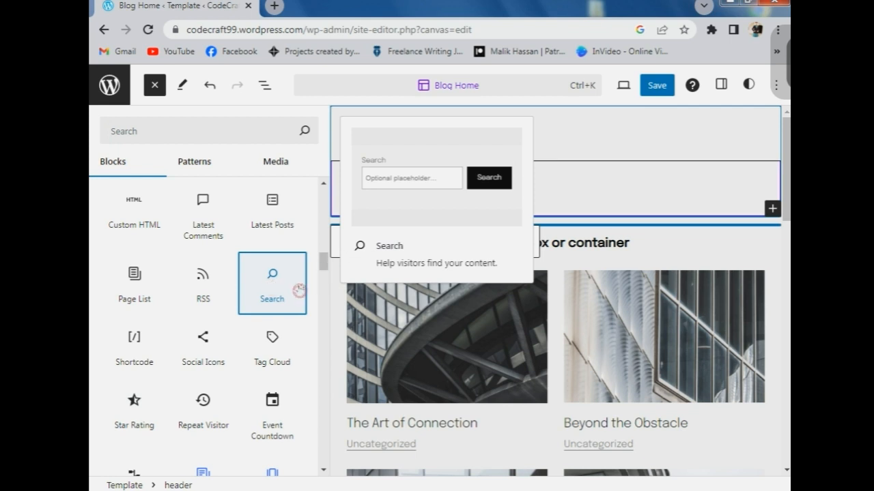
pyautogui.click(156, 85)
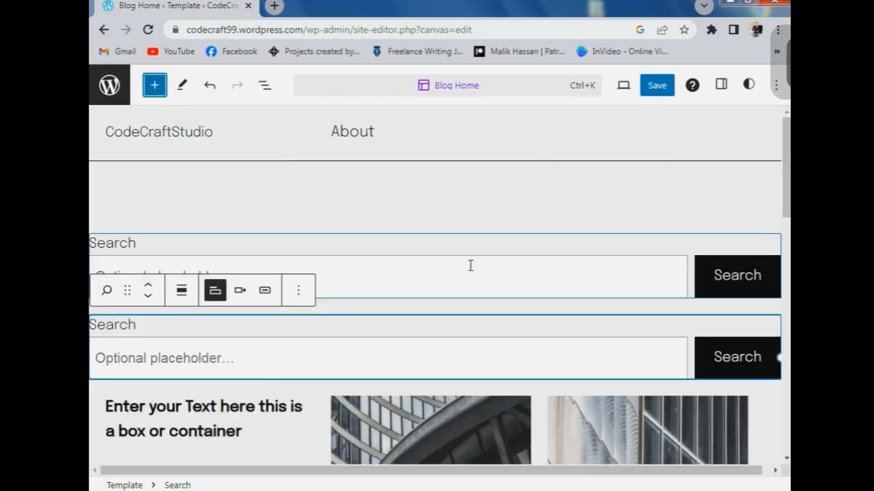
# - Delete the duplicate Search block so only one remains
pyautogui.click(298, 290)
pyautogui.click(460, 346)
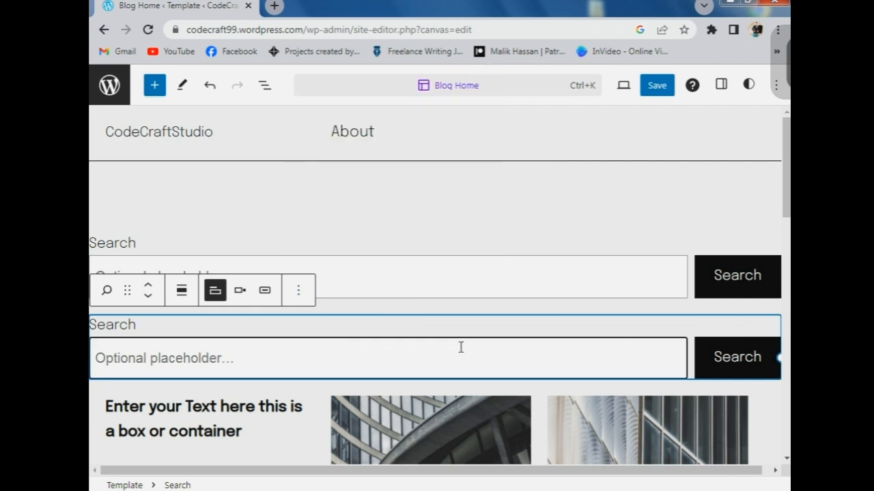
pyautogui.click(297, 290)
pyautogui.scroll(-3, 355, 198)
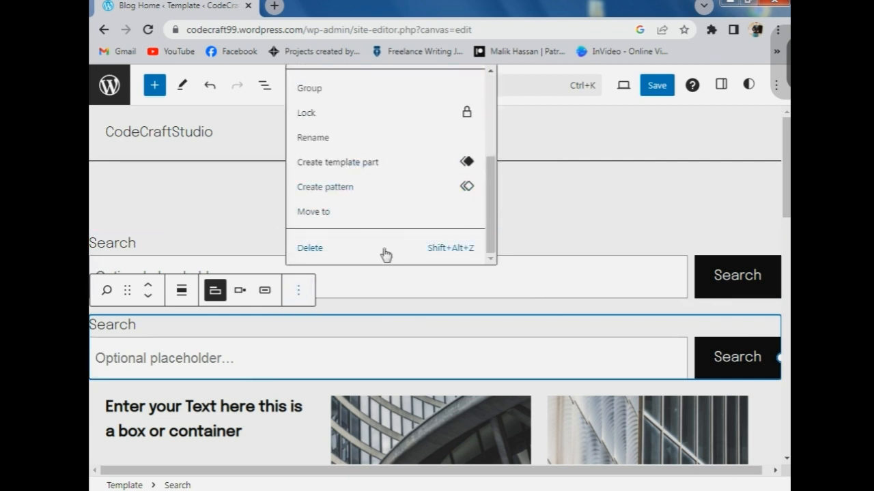
pyautogui.click(387, 252)
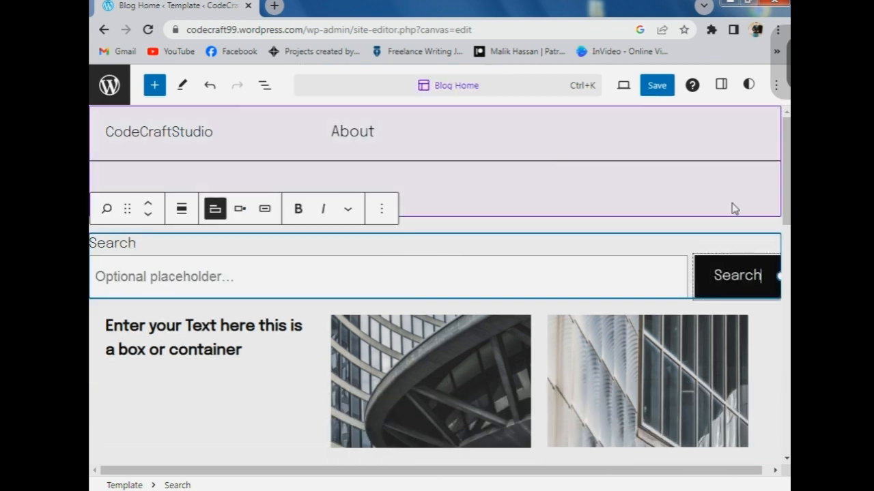
# - Narrow the search bar, center it, and give its button a magnifier icon
pyautogui.moveTo(782, 277); pyautogui.dragTo(334, 253)
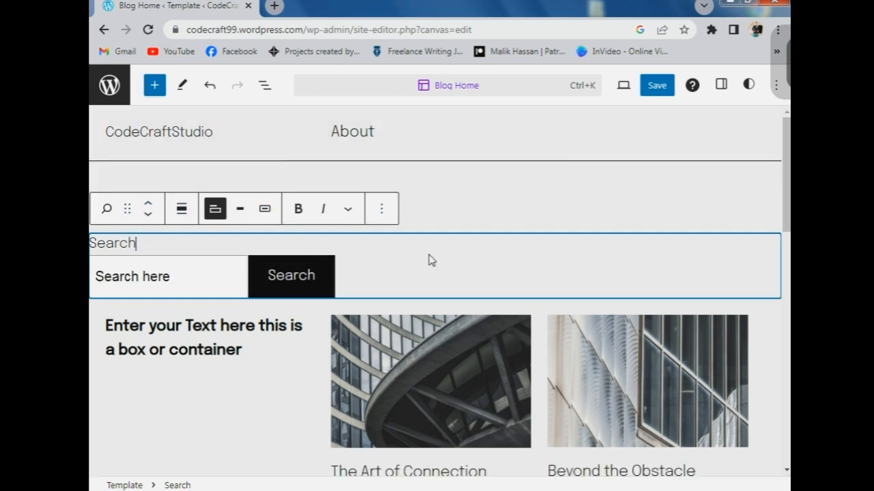
pyautogui.click(182, 208)
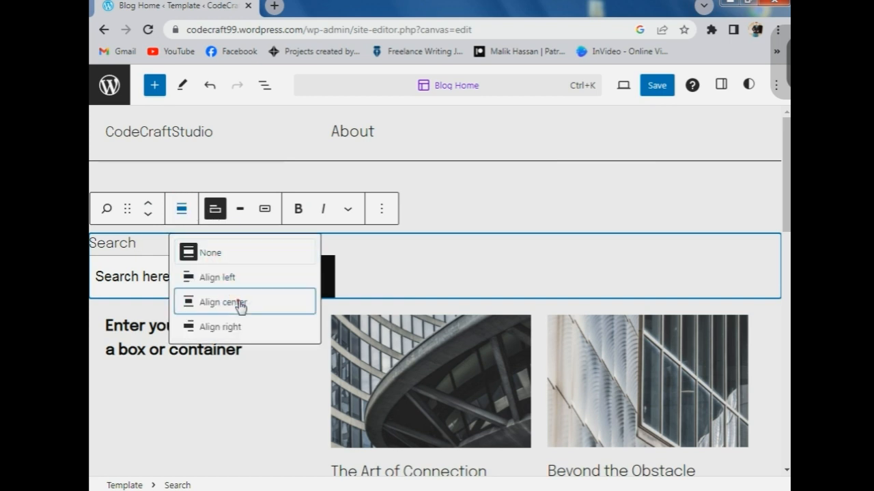
pyautogui.click(239, 302)
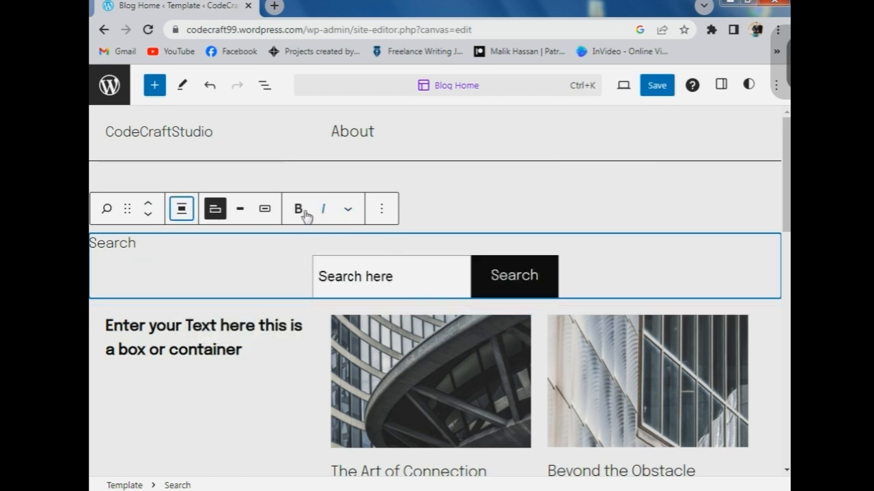
pyautogui.click(263, 211)
pyautogui.click(261, 213)
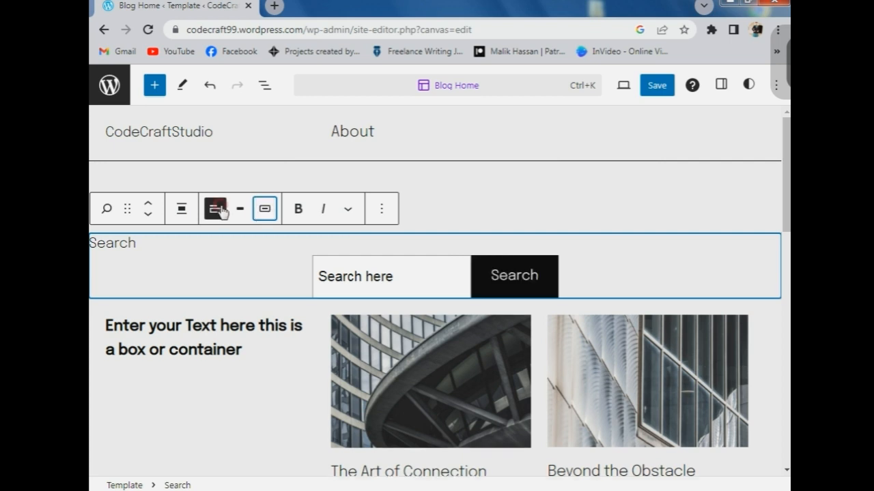
pyautogui.click(265, 211)
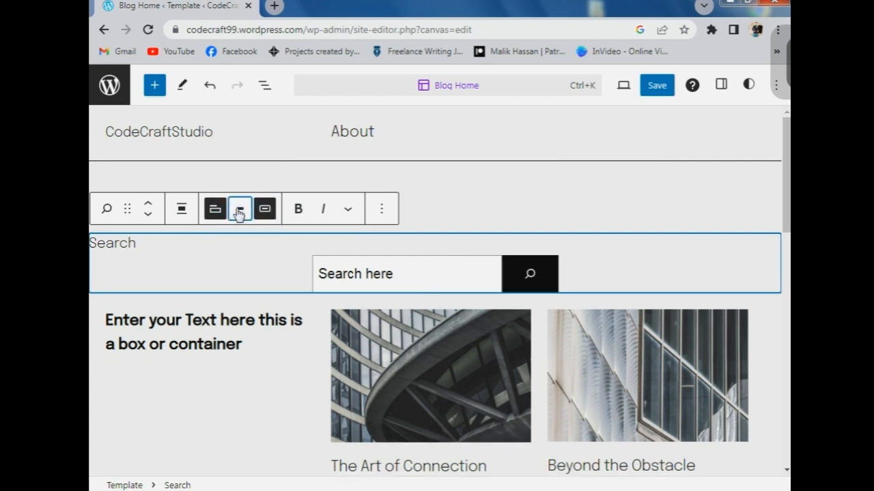
pyautogui.click(240, 209)
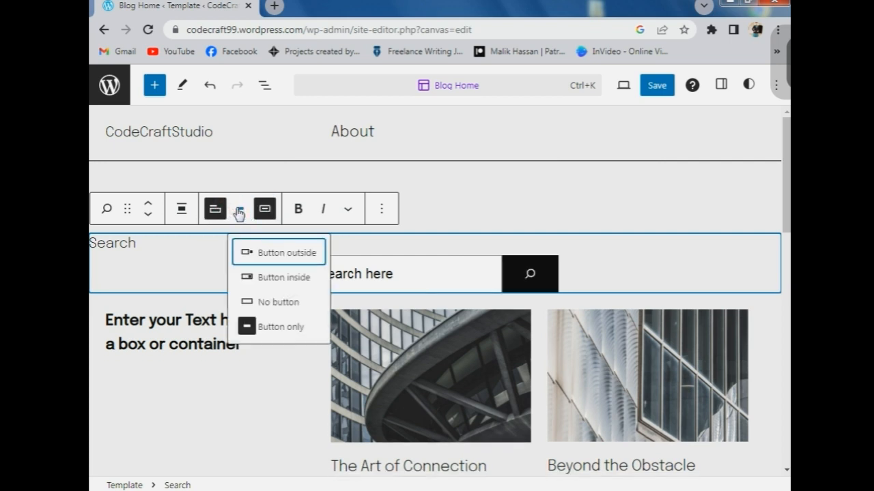
pyautogui.click(429, 242)
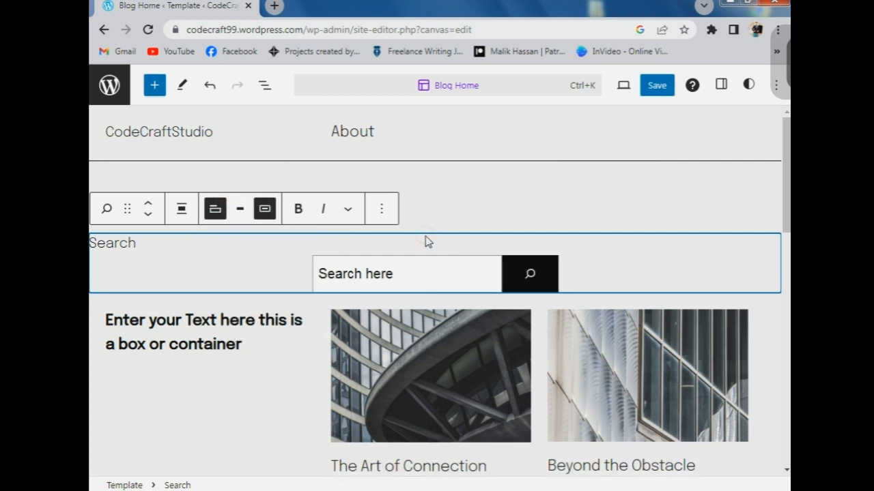
# - Change the search label text to 'Search Me'
pyautogui.click(144, 244)
pyautogui.press('BackSpace')
pyautogui.press('BackSpace')
pyautogui.press('BackSpace')
pyautogui.press('BackSpace')
pyautogui.press('BackSpace')
pyautogui.press('BackSpace')
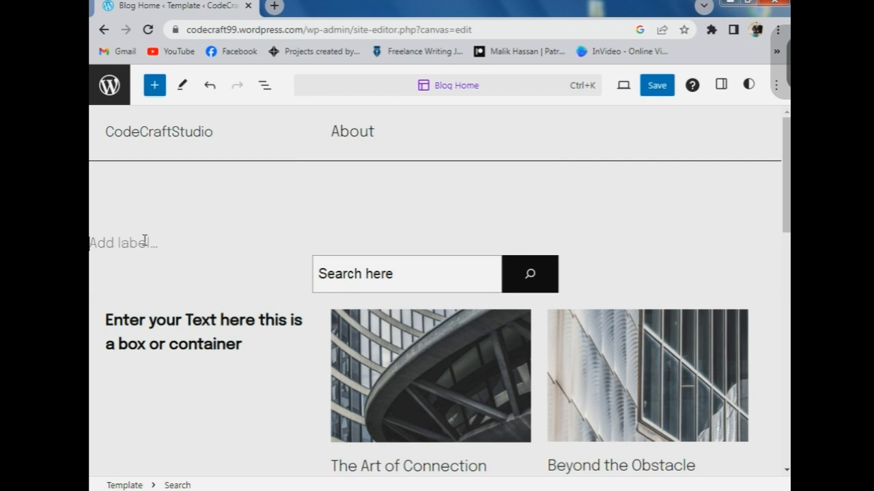
pyautogui.write('Search Me')
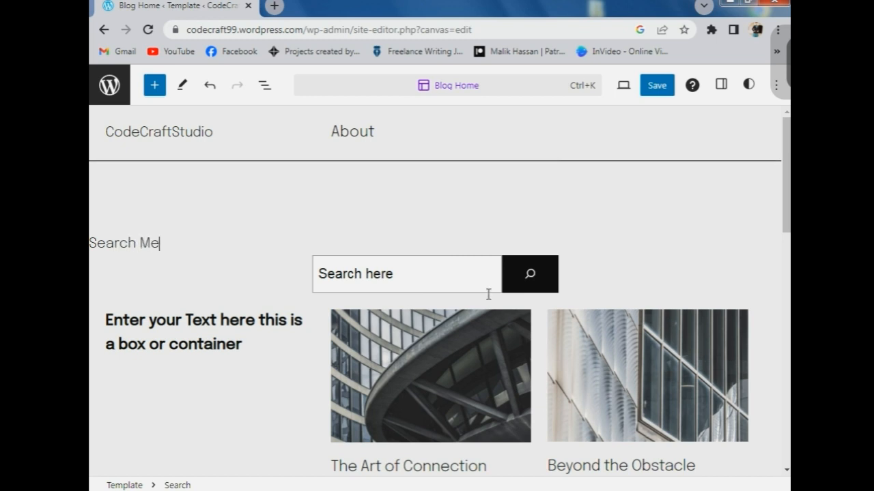
pyautogui.click(669, 203)
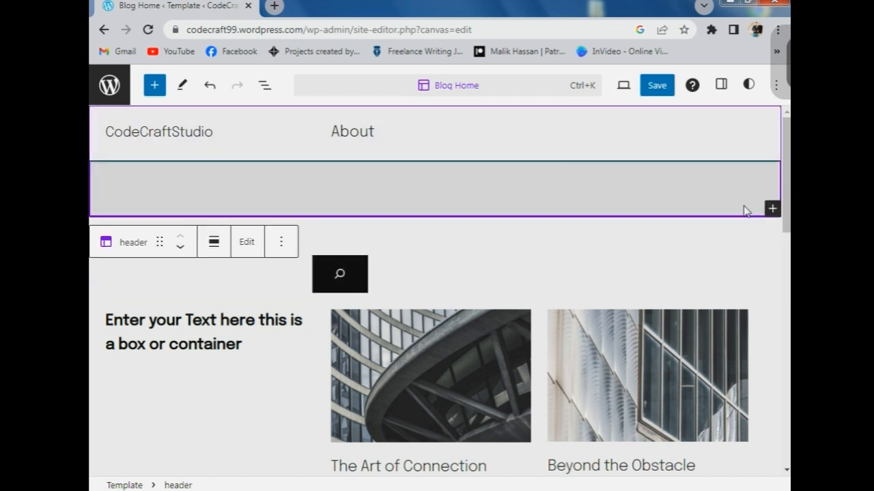
# - Delete the empty spacer under the header
pyautogui.rightClick(745, 210)
pyautogui.click(370, 208)
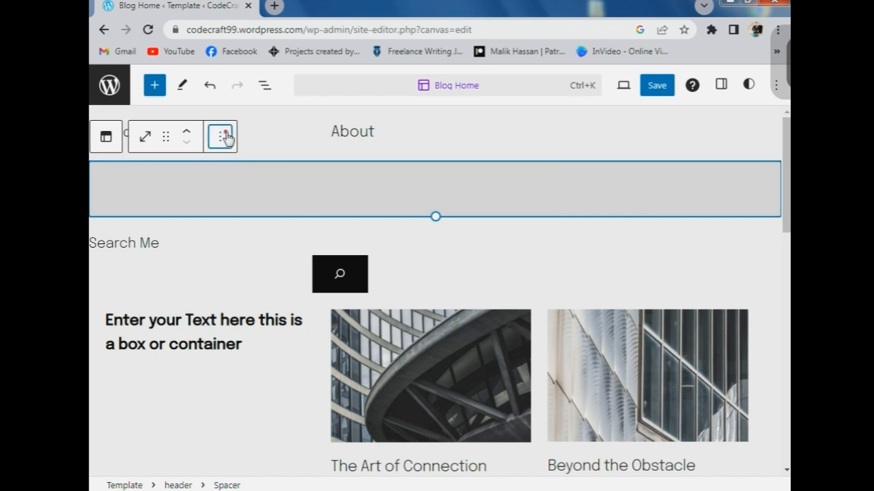
pyautogui.click(219, 137)
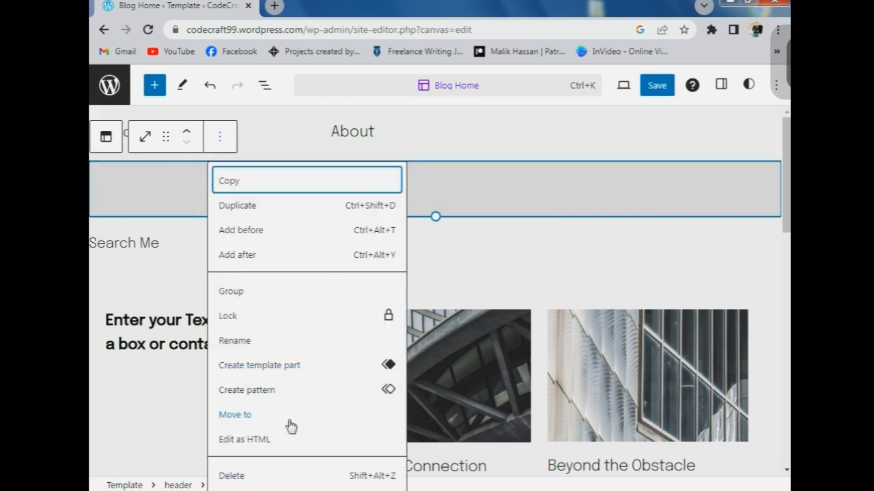
pyautogui.click(258, 476)
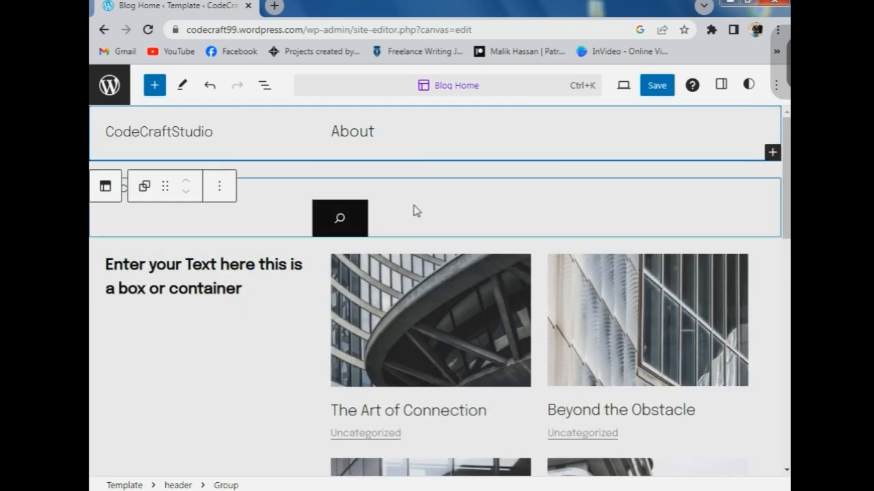
# - Hide the search label and place the search button inside the field
pyautogui.click(208, 235)
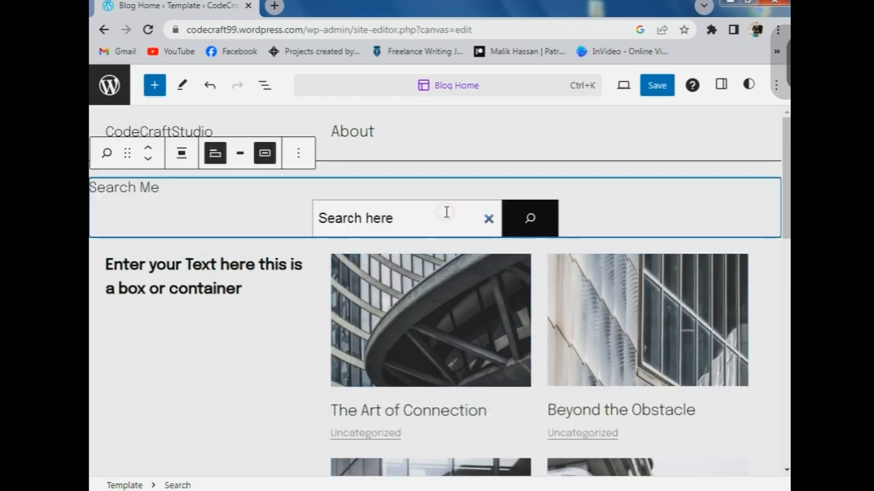
pyautogui.click(282, 322)
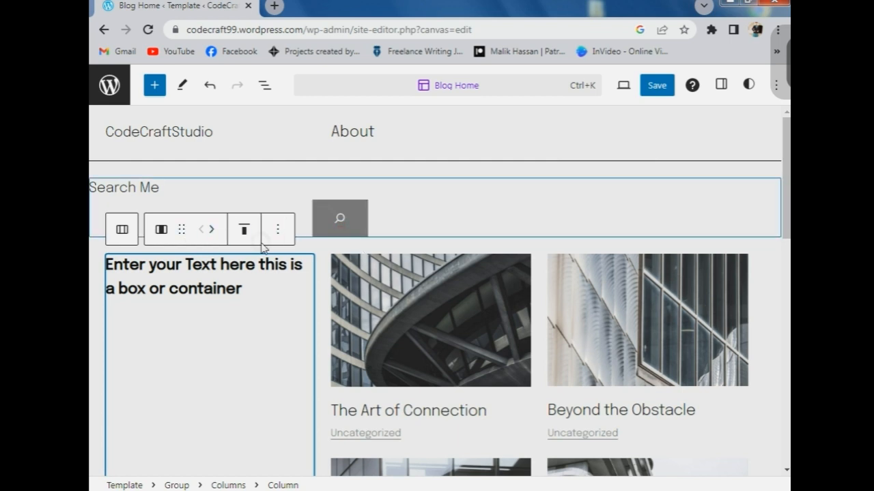
pyautogui.click(276, 219)
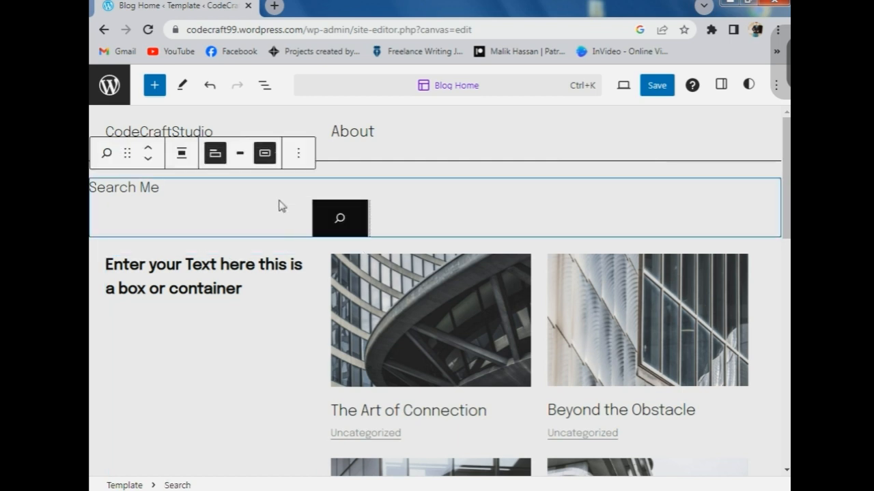
pyautogui.click(225, 157)
pyautogui.click(225, 158)
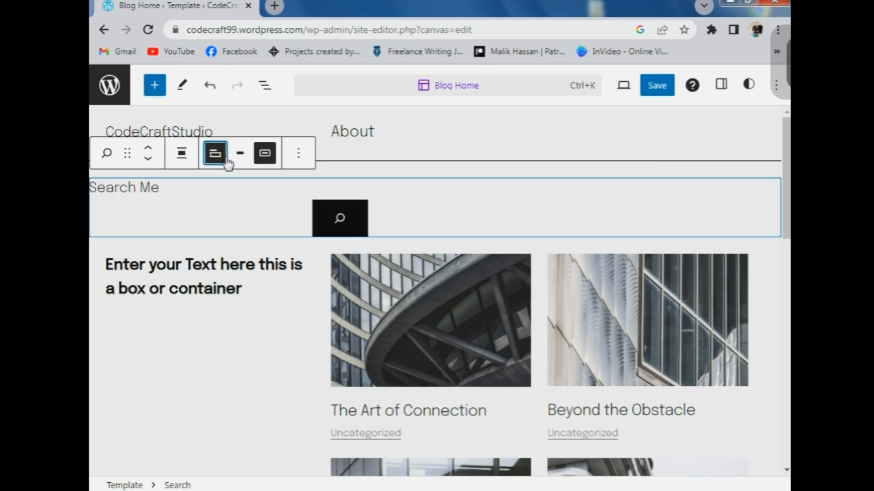
pyautogui.click(226, 158)
pyautogui.click(248, 162)
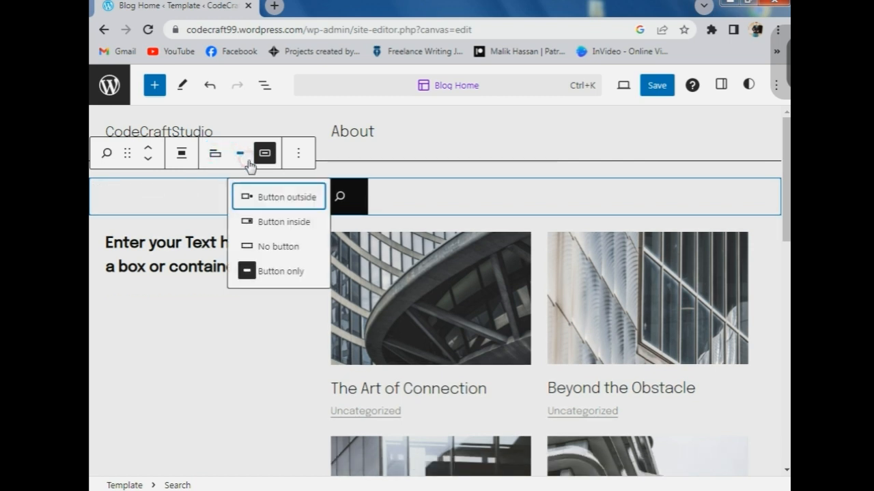
pyautogui.click(266, 225)
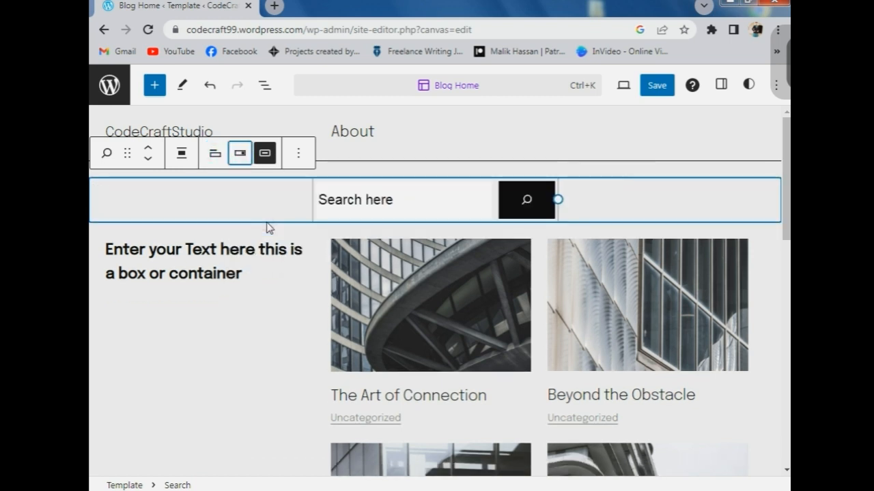
pyautogui.click(262, 316)
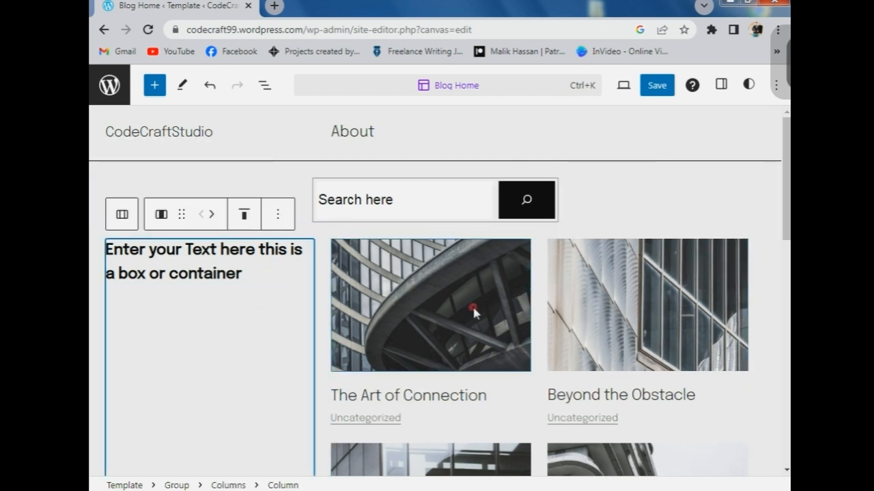
# - Undo the spacing added below the post cards' featured images with Ctrl+Z
pyautogui.click(424, 243)
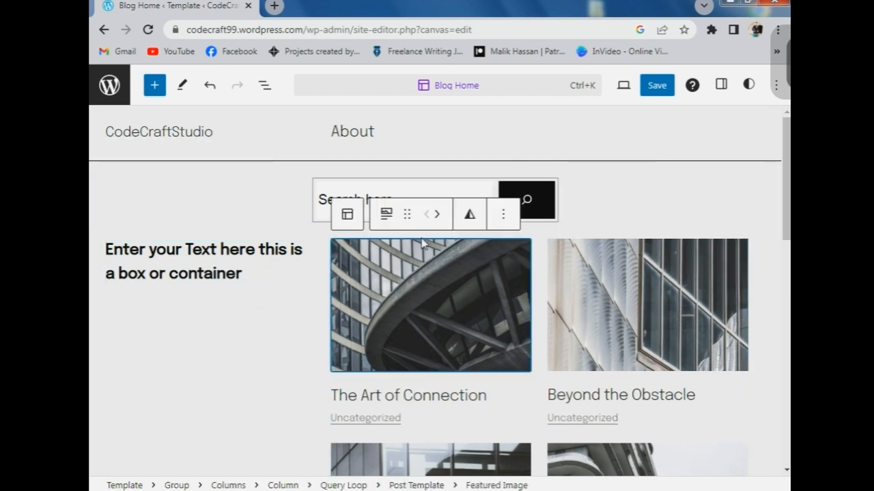
pyautogui.click(395, 213)
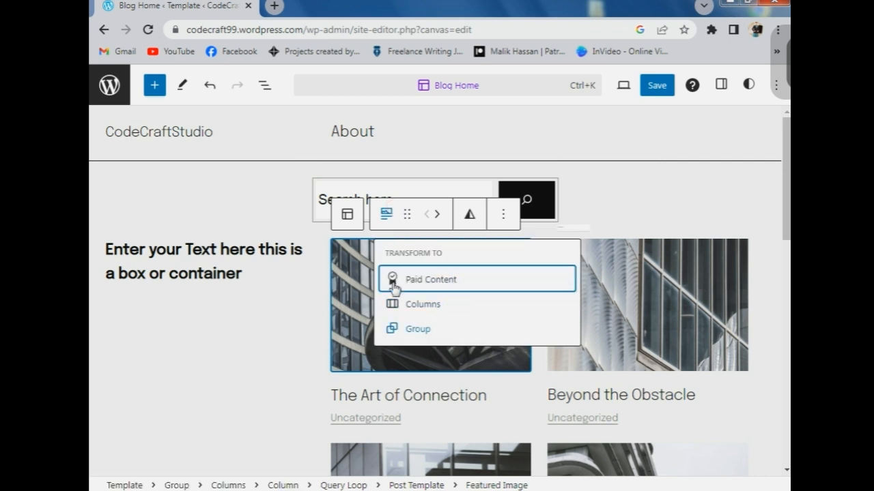
pyautogui.click(352, 278)
pyautogui.click(503, 214)
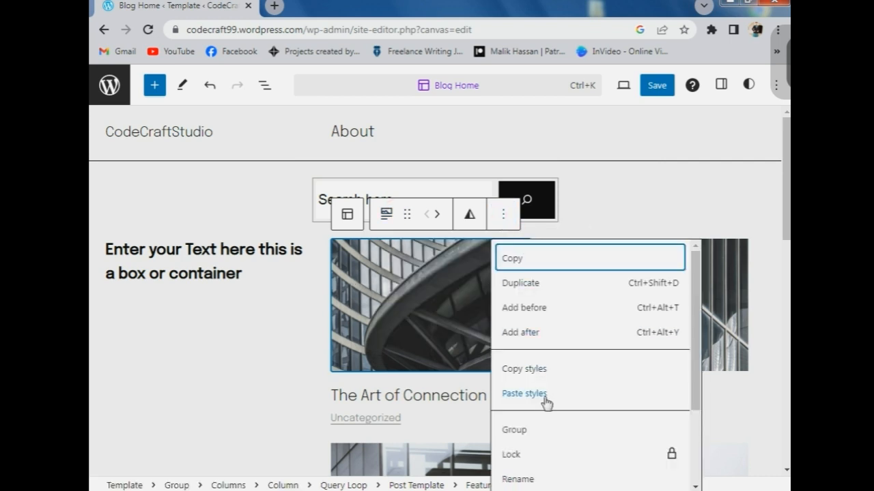
pyautogui.scroll(-2, 550, 409)
pyautogui.scroll(2, 539, 286)
pyautogui.click(440, 293)
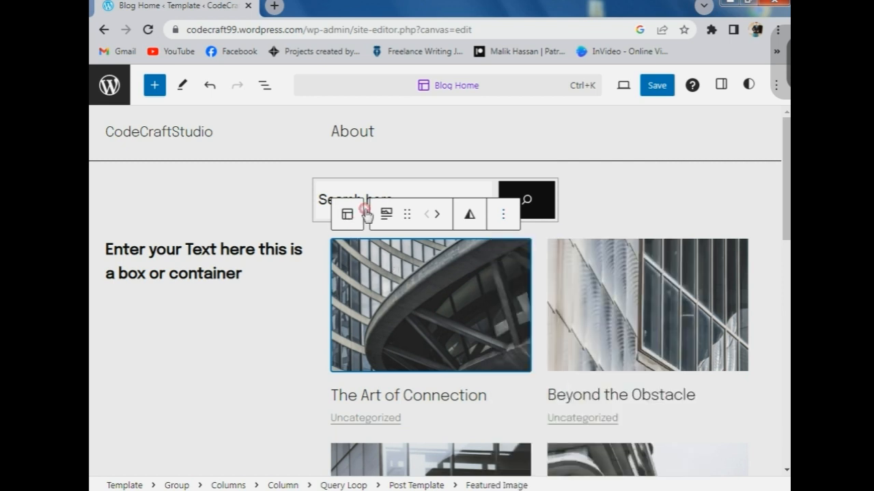
pyautogui.hotkey('ctrl', 'z')
pyautogui.scroll(-2, 493, 221)
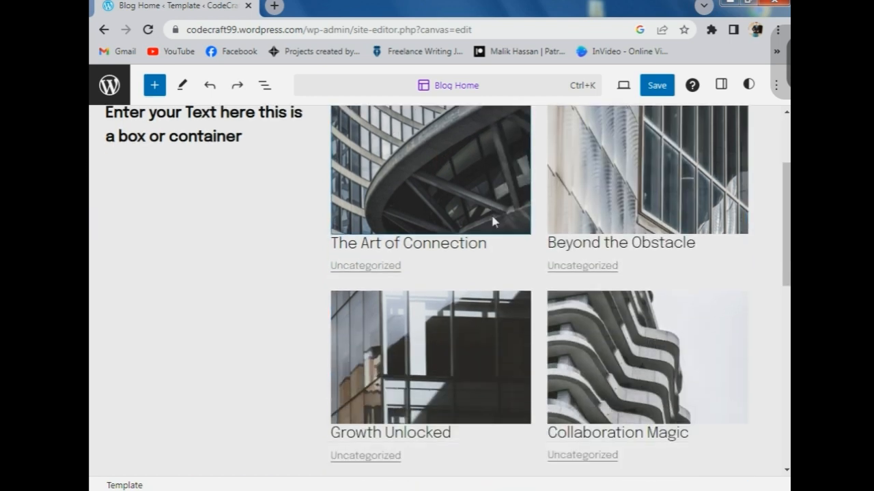
pyautogui.click(493, 220)
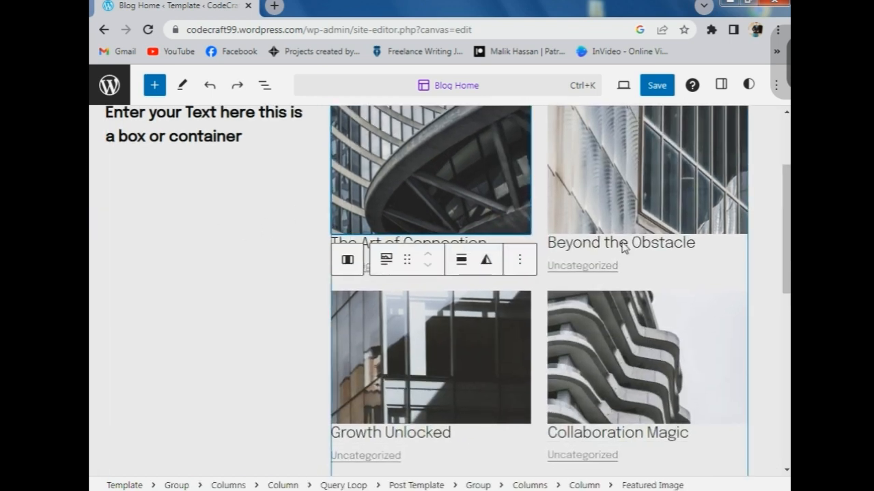
pyautogui.click(580, 237)
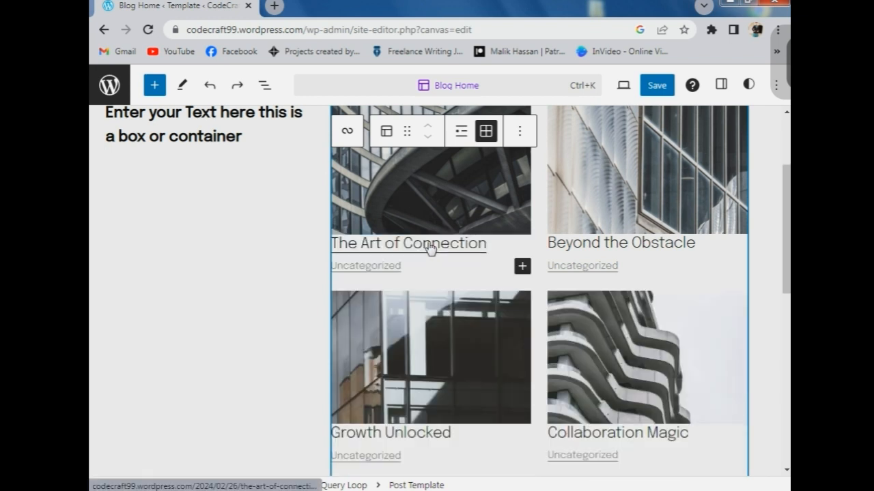
# - Add an Image block to the post template and upload the MY Name Logo file
pyautogui.click(522, 266)
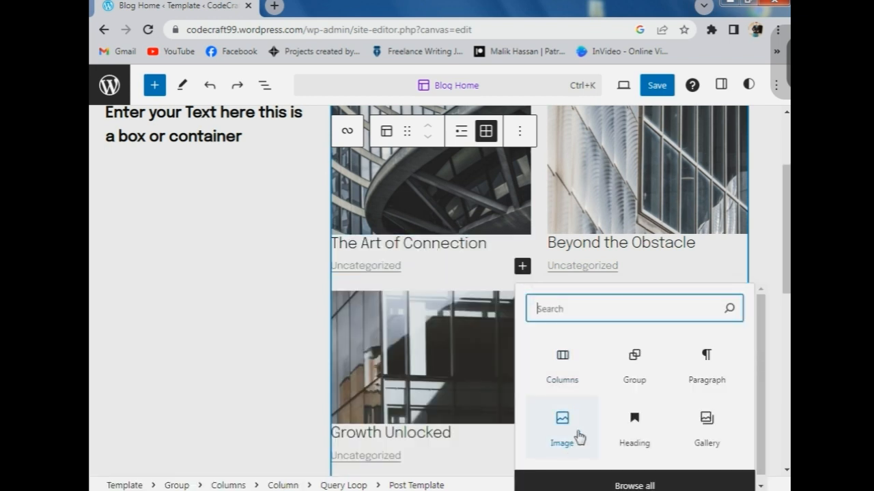
pyautogui.click(564, 415)
pyautogui.click(565, 414)
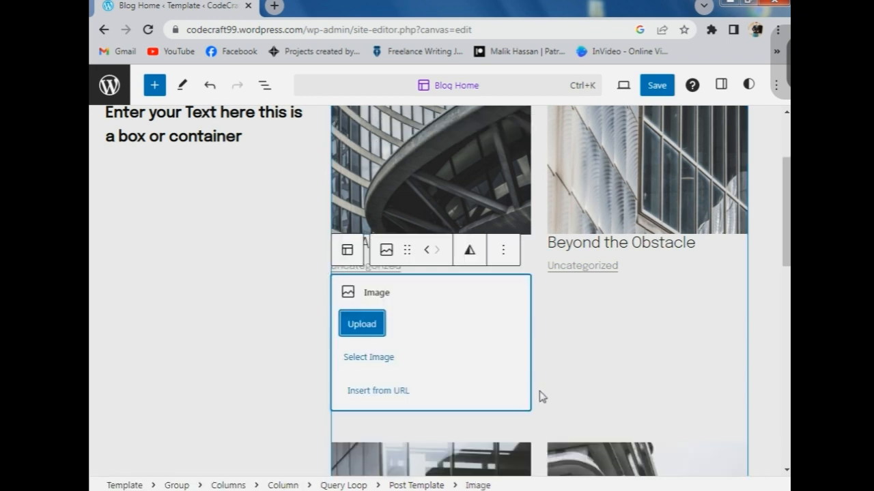
pyautogui.click(362, 325)
pyautogui.click(358, 218)
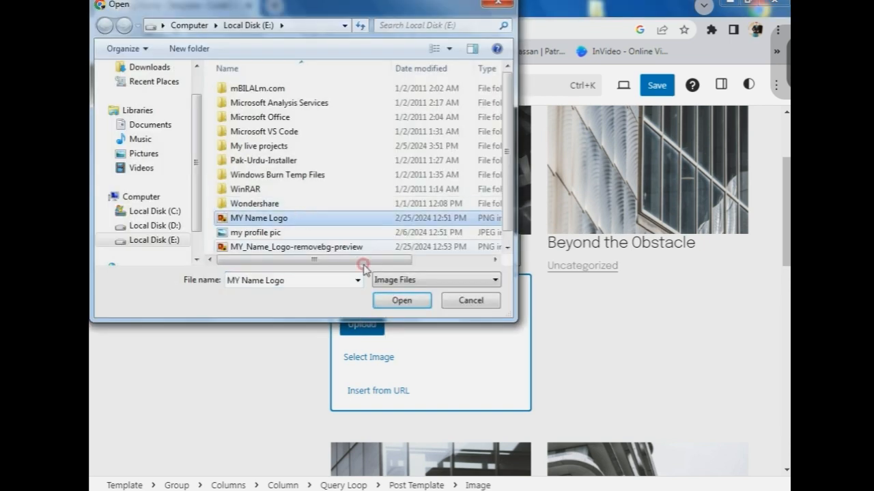
pyautogui.scroll(-1, 337, 236)
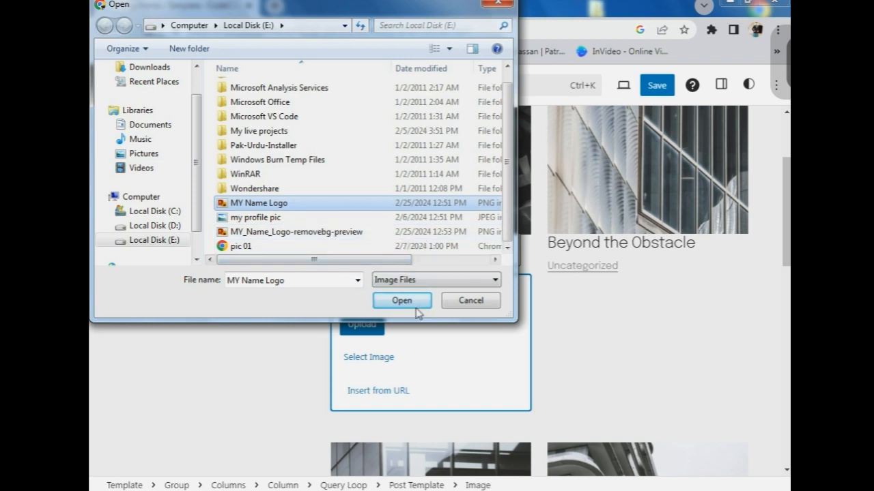
pyautogui.click(402, 300)
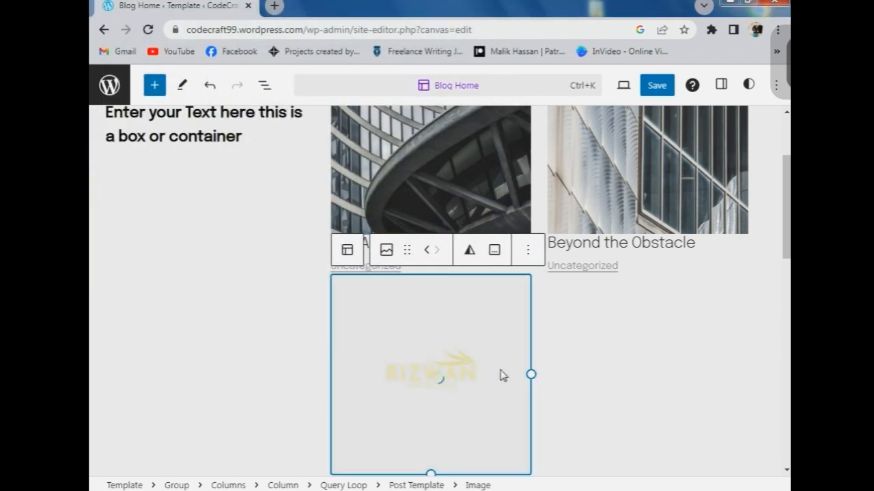
pyautogui.click(277, 302)
pyautogui.scroll(-2, 488, 390)
pyautogui.scroll(3, 496, 332)
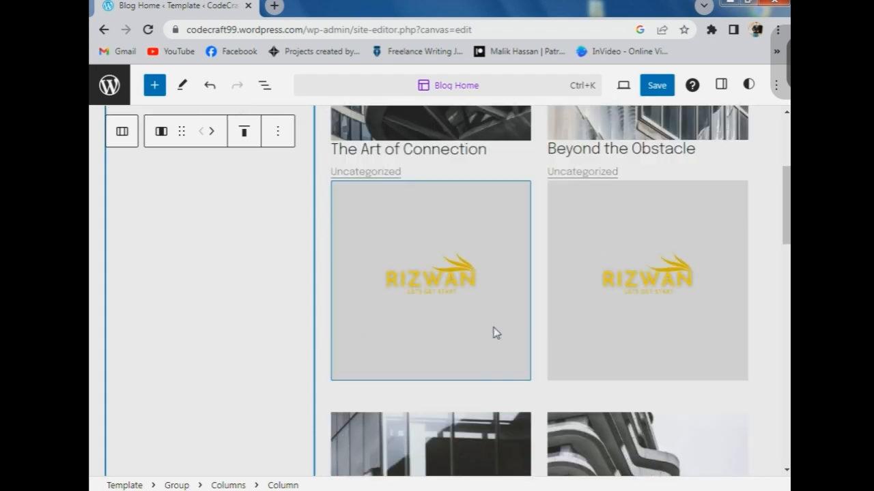
# - Delete the Post Title and Category blocks from the Blog Home post template
pyautogui.click(459, 314)
pyautogui.doubleClick(457, 314)
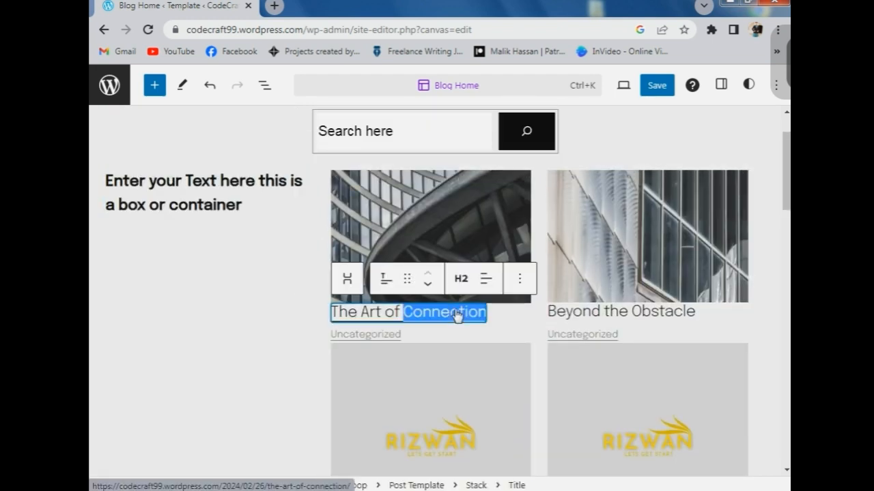
pyautogui.hotkey('ctrl', 'z')
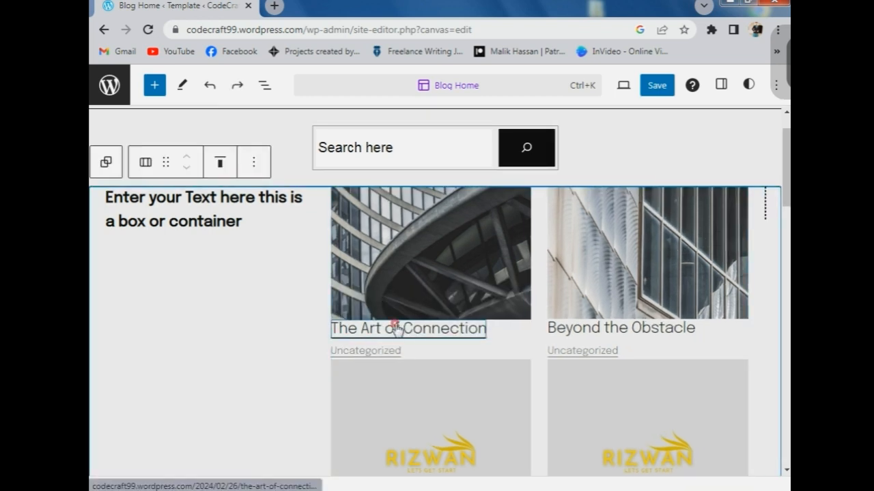
pyautogui.tripleClick(396, 329)
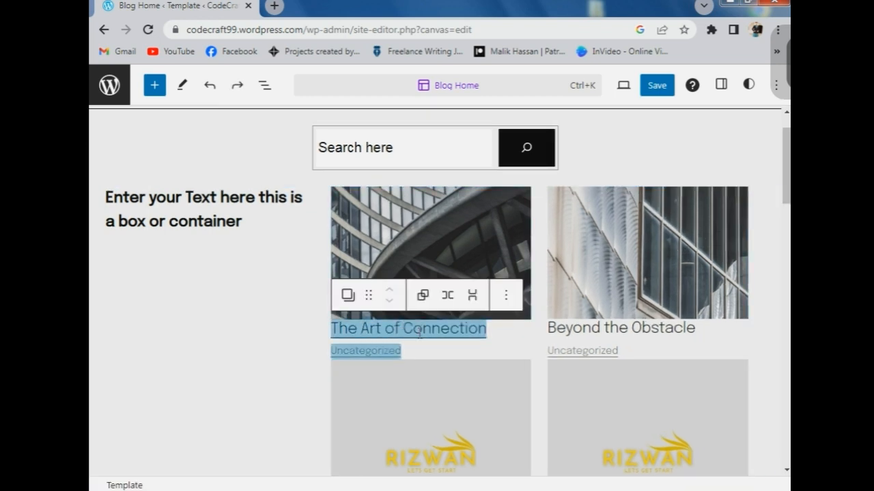
pyautogui.press('BackSpace')
# - Add a heading reading 'Code Craft studio' to each post card and remove the Term Description
pyautogui.click(429, 335)
pyautogui.scroll(-2, 430, 443)
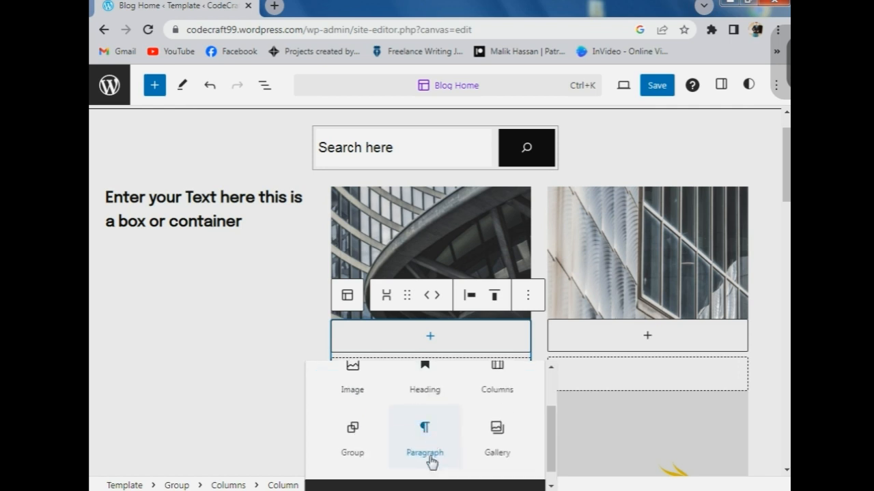
pyautogui.click(423, 386)
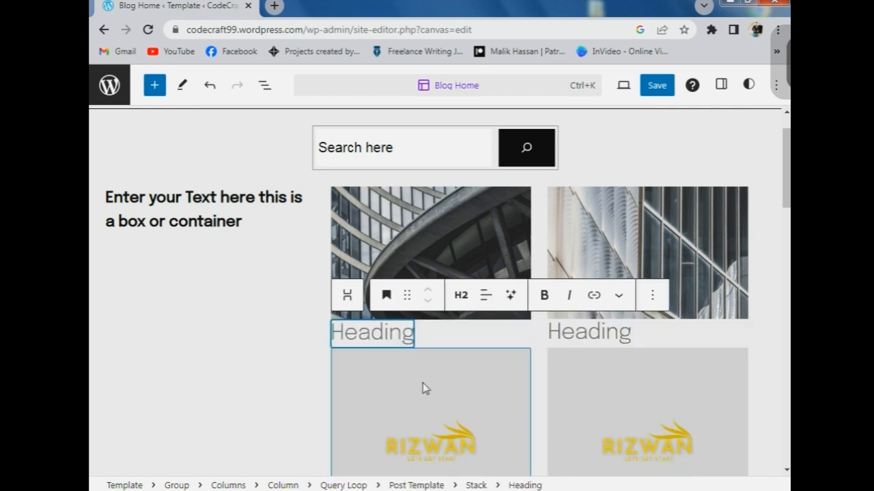
pyautogui.press('BackSpace')
pyautogui.press('BackSpace')
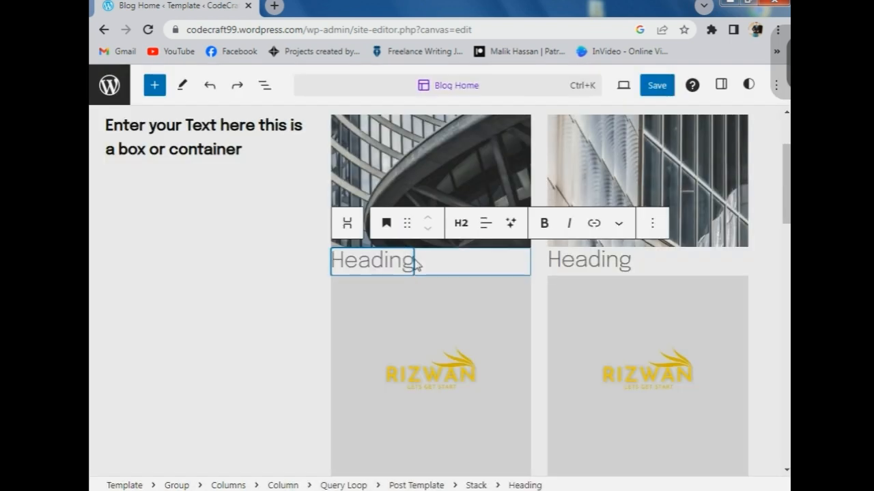
pyautogui.click(408, 263)
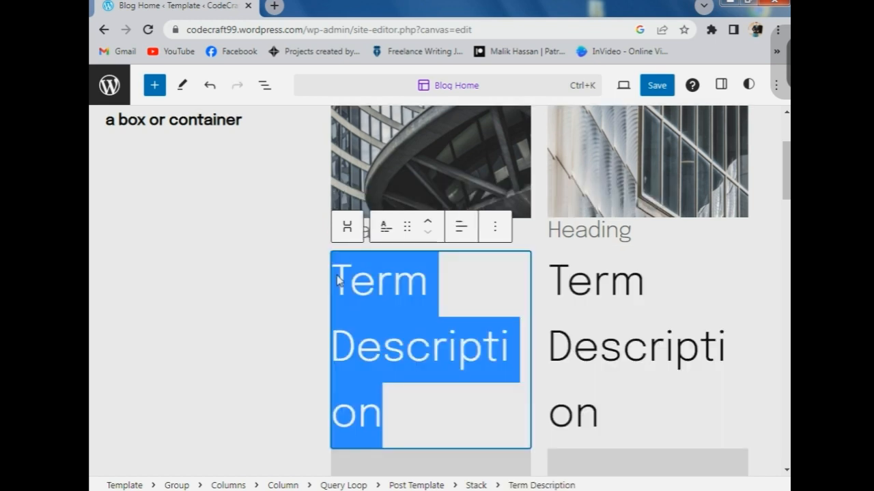
pyautogui.press('BackSpace')
pyautogui.write('Ma')
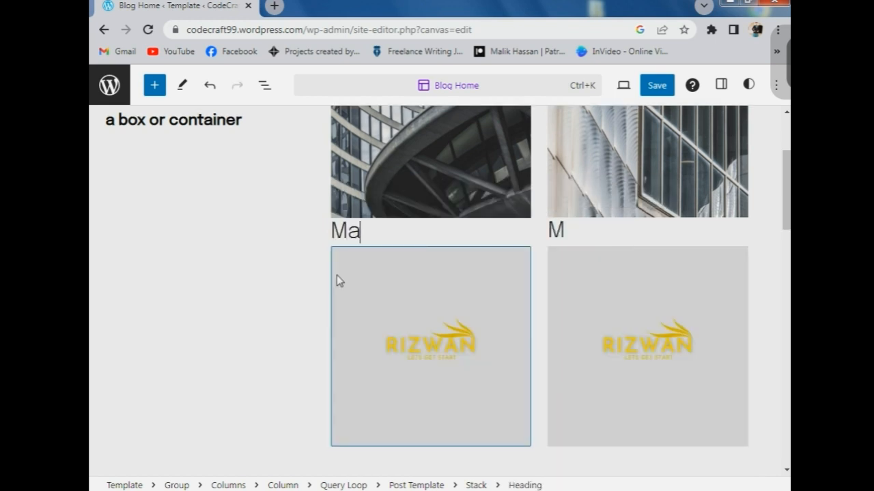
pyautogui.press('BackSpace')
pyautogui.press('BackSpace')
pyautogui.write('Code')
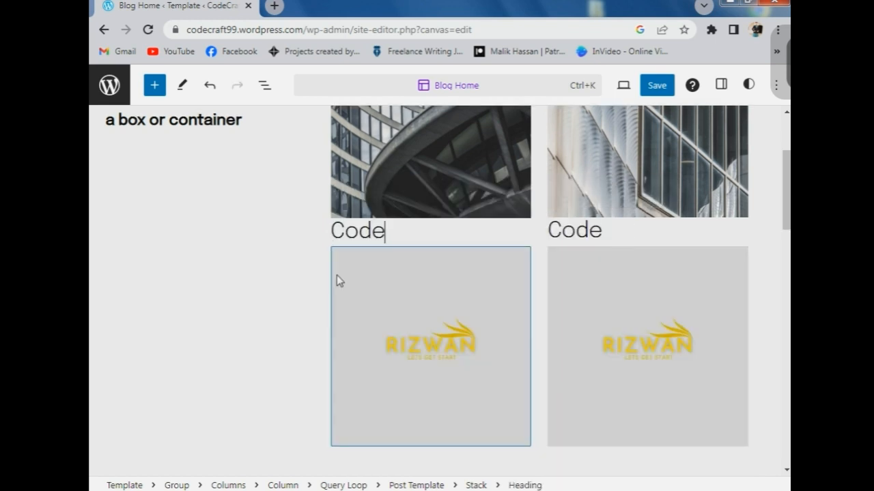
pyautogui.write(' Craft')
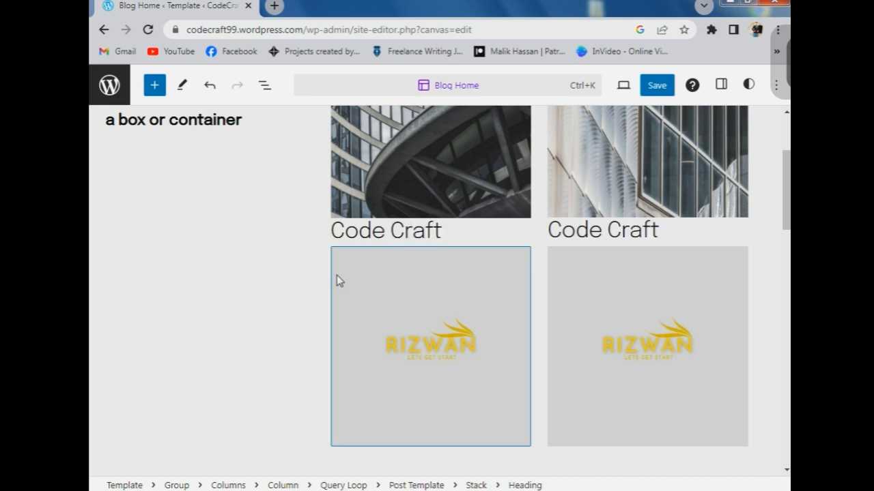
pyautogui.write(' studio')
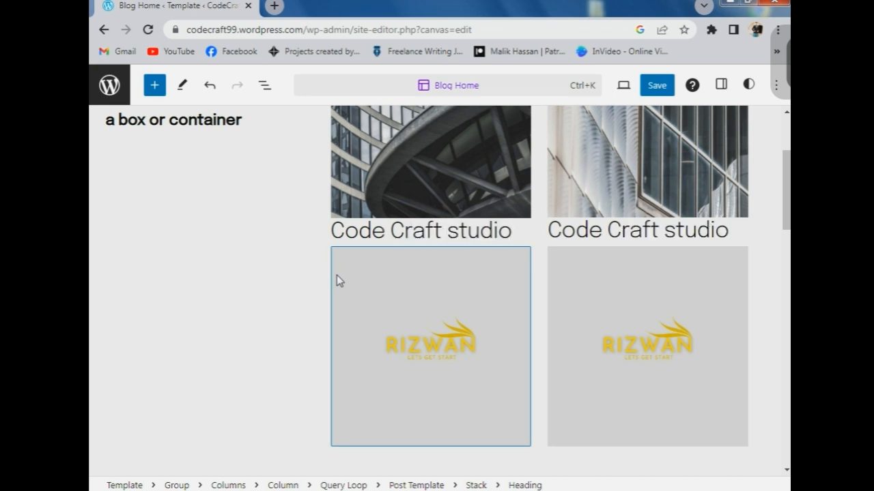
pyautogui.scroll(-5, 436, 250)
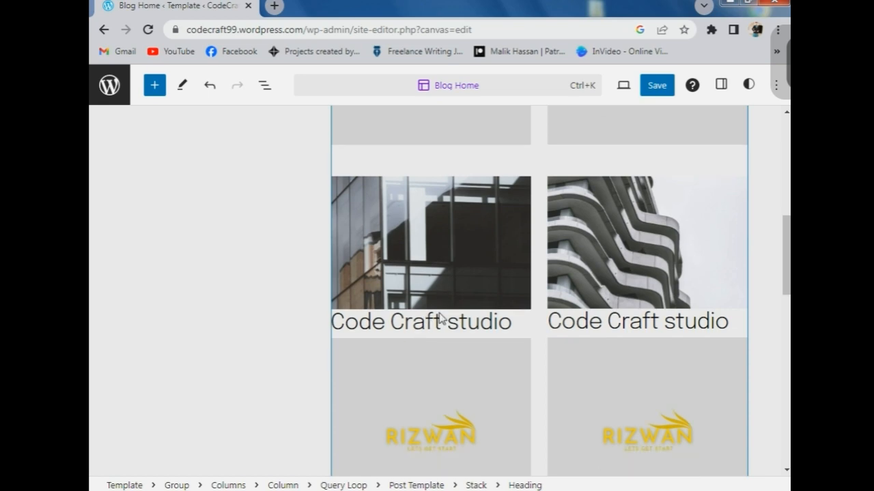
# - Open the footer template part and change the copyright company name to 'CodeCraft Studio'
pyautogui.scroll(-6, 443, 310)
pyautogui.click(369, 234)
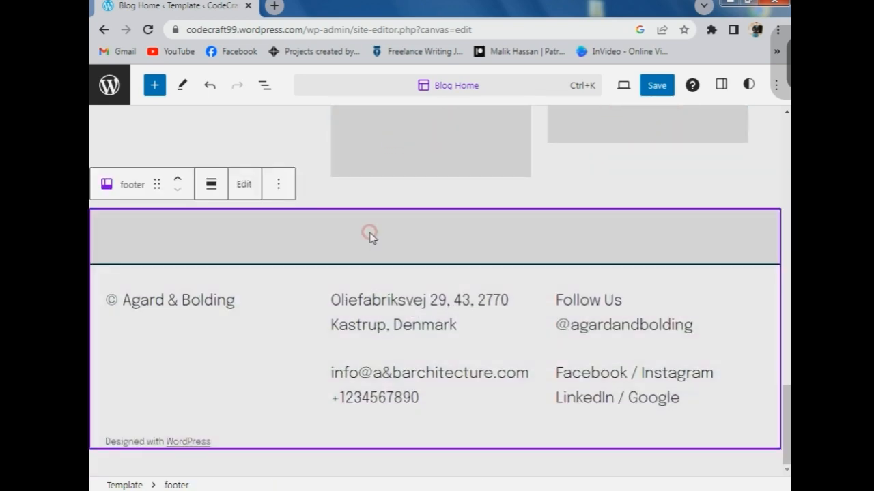
pyautogui.moveTo(552, 243); pyautogui.dragTo(283, 240)
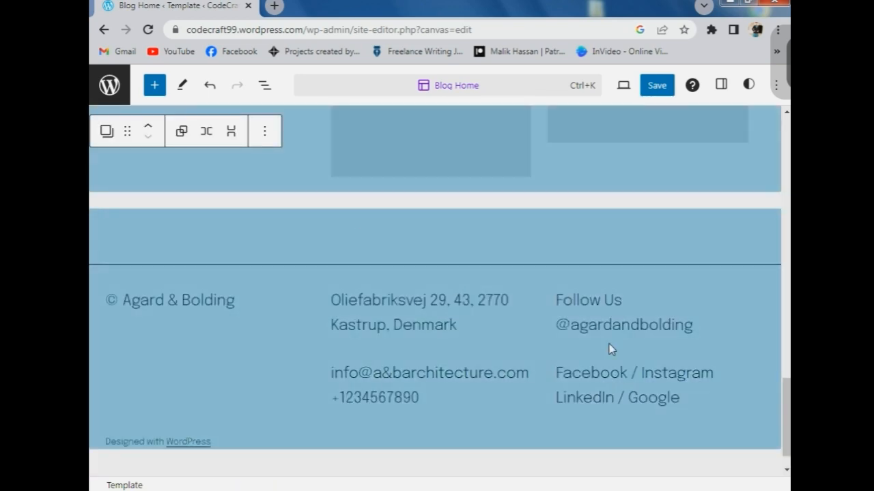
pyautogui.click(540, 243)
pyautogui.click(540, 244)
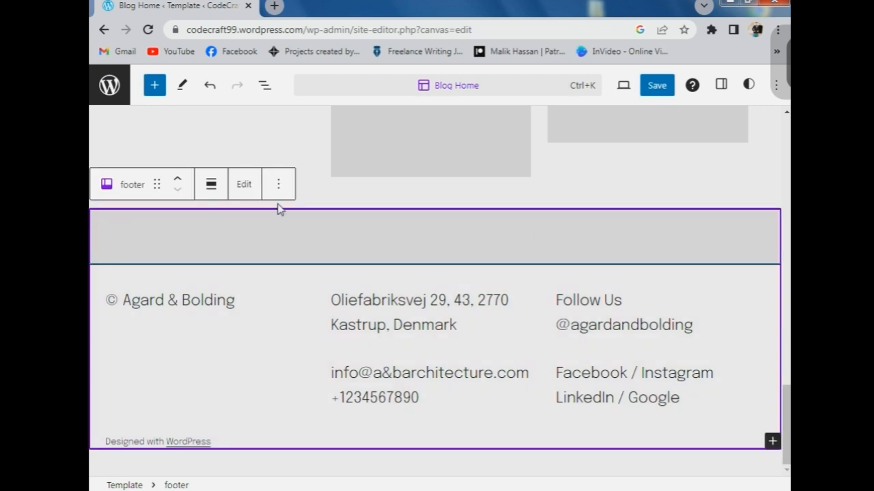
pyautogui.click(249, 187)
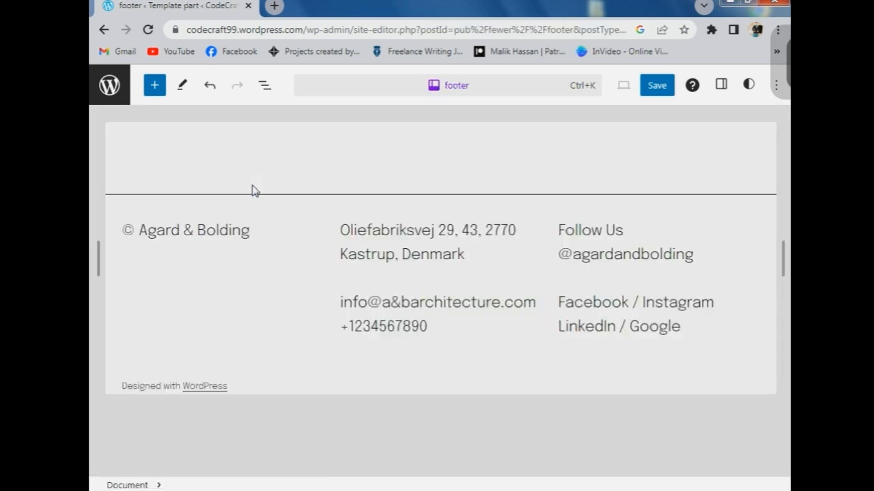
pyautogui.click(489, 230)
pyautogui.moveTo(254, 226); pyautogui.dragTo(140, 232)
pyautogui.press('BackSpace')
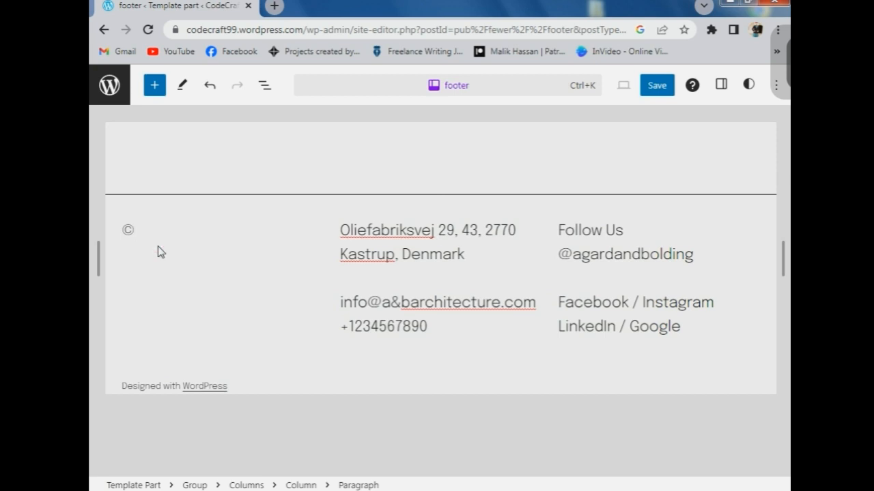
pyautogui.write('CodeCraft Studi')
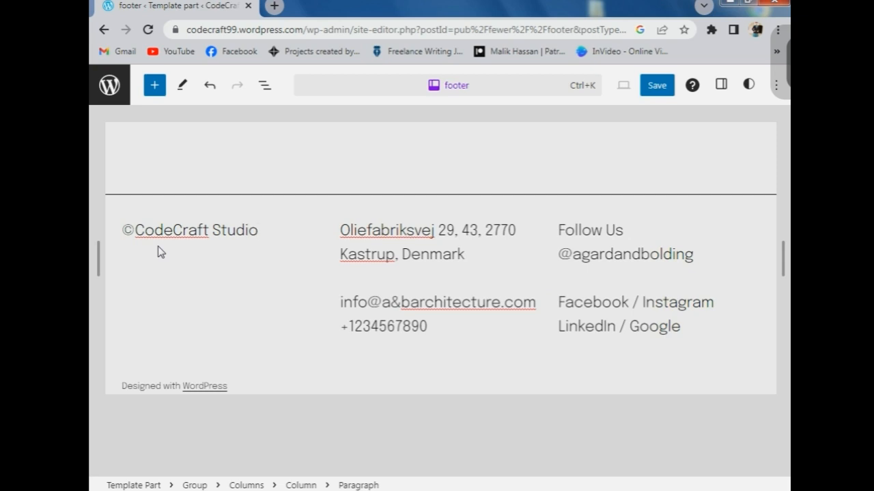
pyautogui.write('o')
# - Replace the footer's contact e-mail address and the social handle under Follow Us
pyautogui.moveTo(503, 303); pyautogui.dragTo(341, 307)
pyautogui.press('BackSpace')
pyautogui.press('Delete')
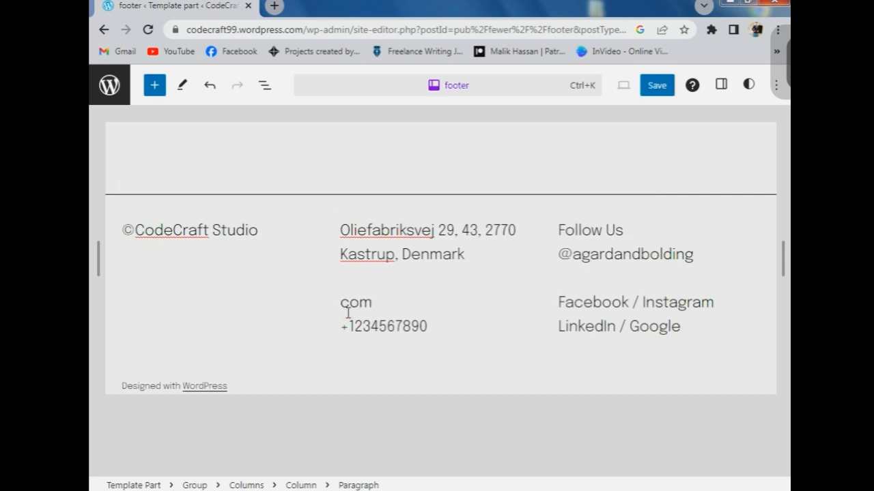
pyautogui.write('xyz@gmail')
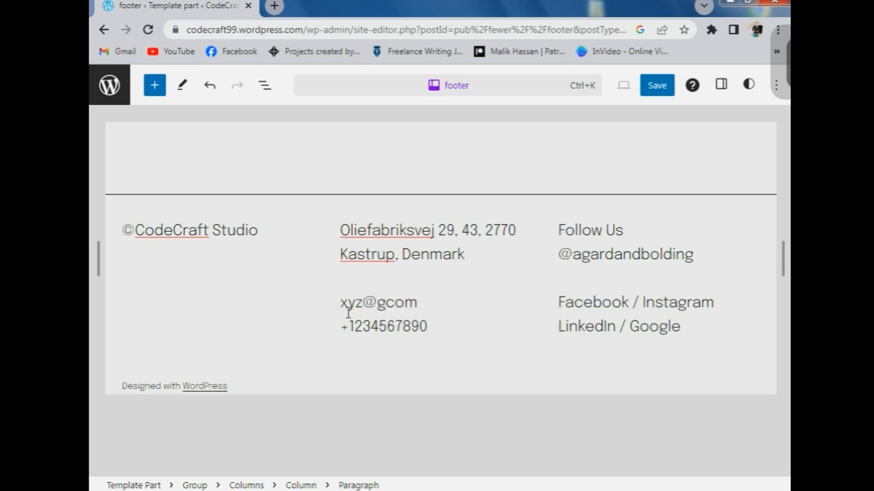
pyautogui.write('.')
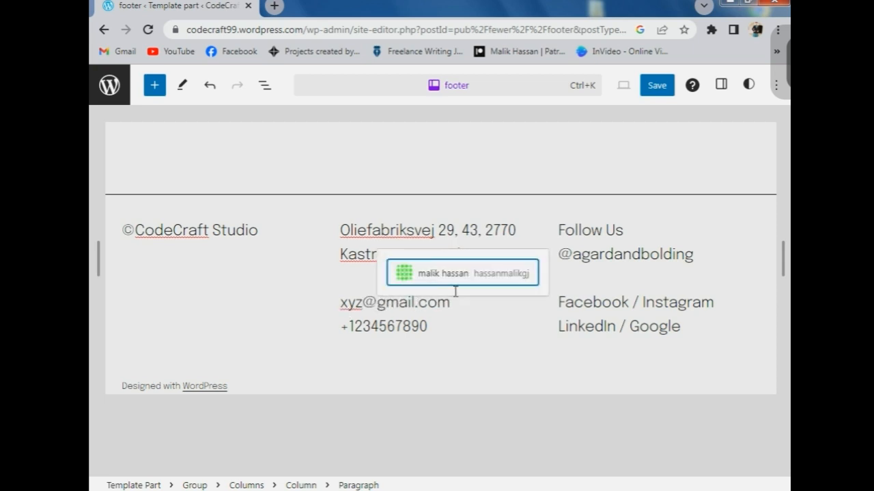
pyautogui.doubleClick(677, 250)
pyautogui.press('BackSpace')
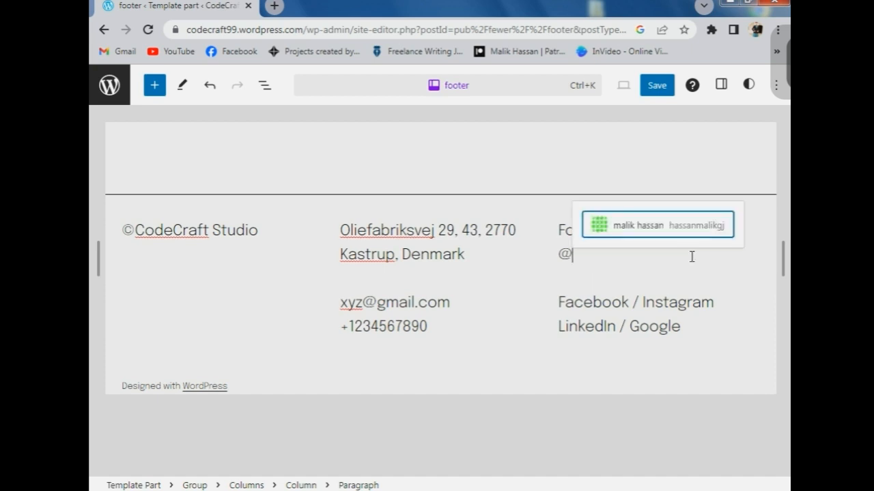
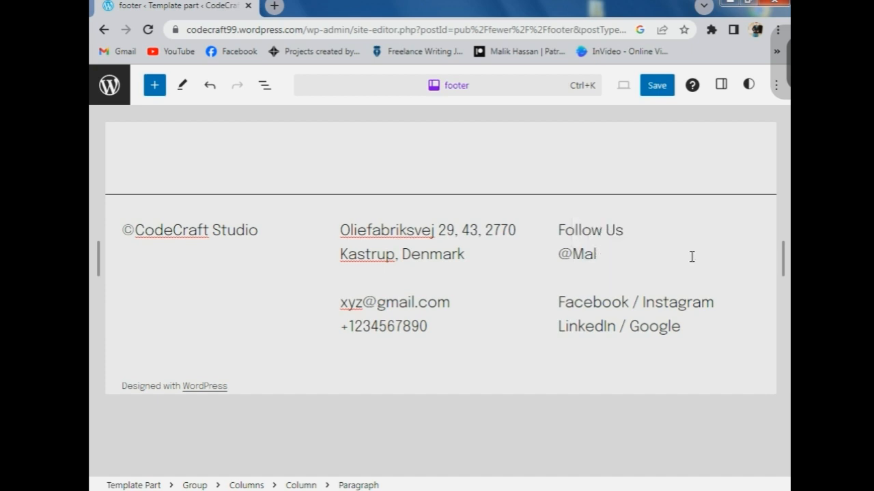
pyautogui.press('BackSpace')
pyautogui.press('BackSpace')
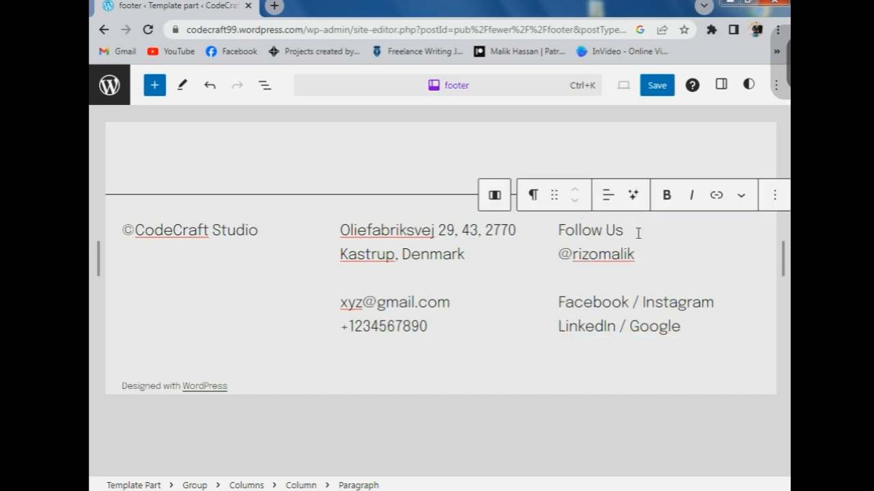
# - Bold the Follow Us heading and the Facebook / Instagram and LinkedIn / Google lines
pyautogui.moveTo(559, 230); pyautogui.dragTo(696, 332)
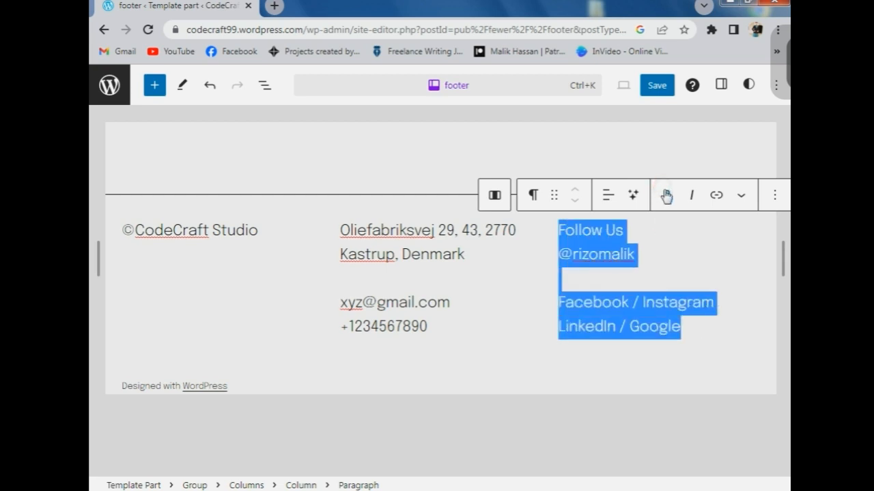
pyautogui.moveTo(649, 230); pyautogui.dragTo(584, 217)
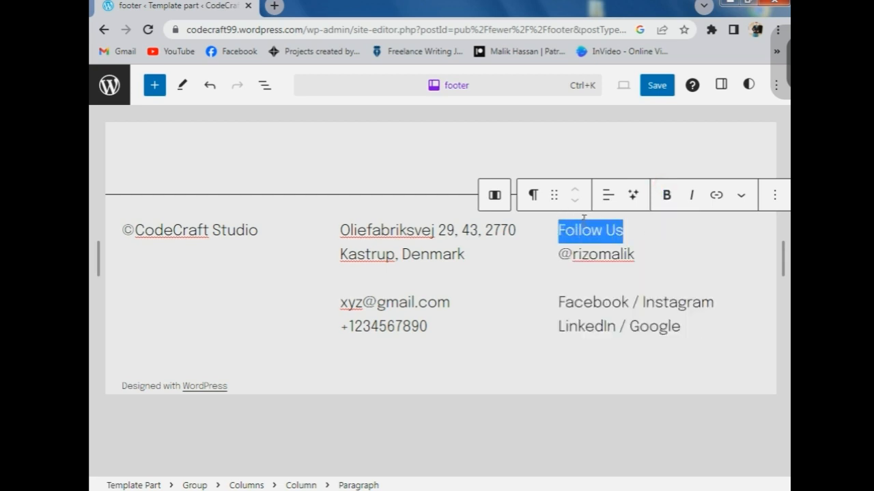
pyautogui.click(666, 195)
pyautogui.moveTo(685, 327); pyautogui.dragTo(559, 302)
pyautogui.click(666, 196)
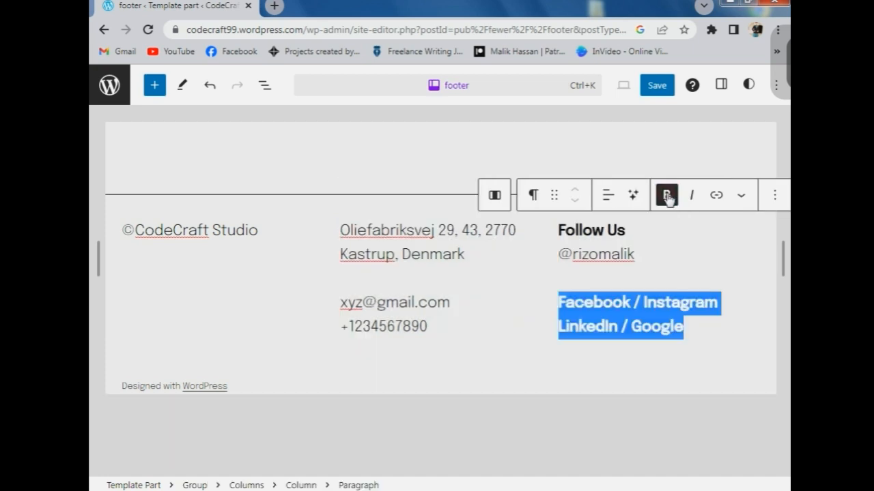
pyautogui.moveTo(635, 253); pyautogui.dragTo(539, 213)
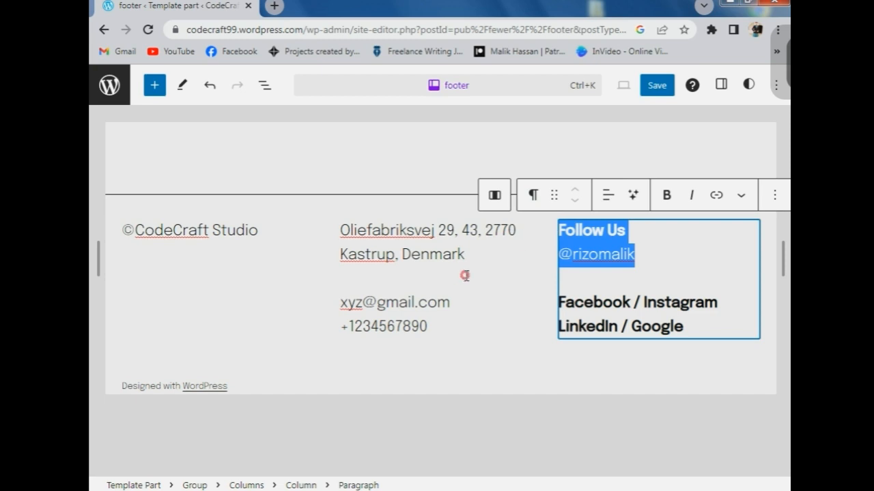
# - Replace the second address line with a new city and country, and bold the e-mail
pyautogui.click(464, 253)
pyautogui.moveTo(464, 251); pyautogui.dragTo(341, 255)
pyautogui.press('BackSpace')
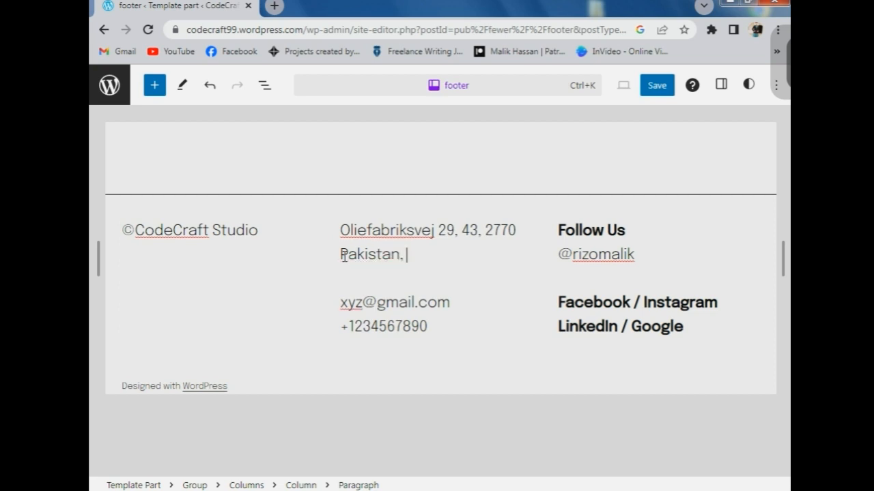
pyautogui.write('Pakistan, Mianwali')
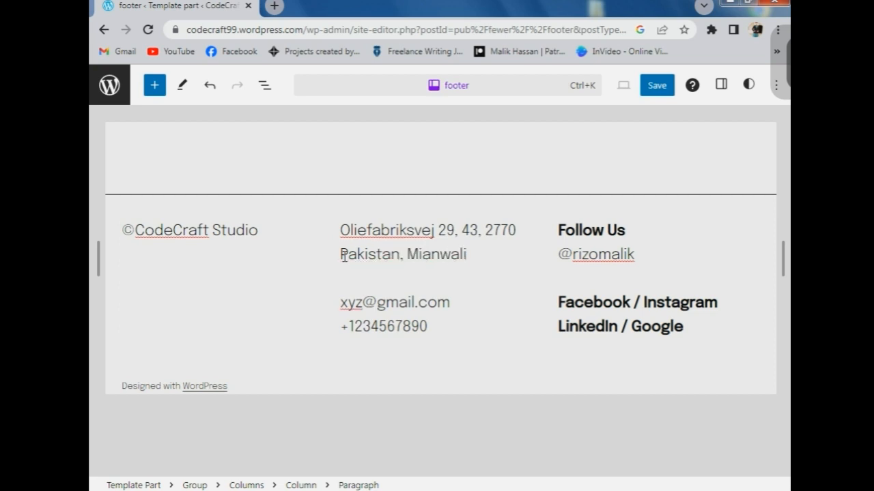
pyautogui.moveTo(452, 303); pyautogui.dragTo(340, 302)
pyautogui.click(528, 196)
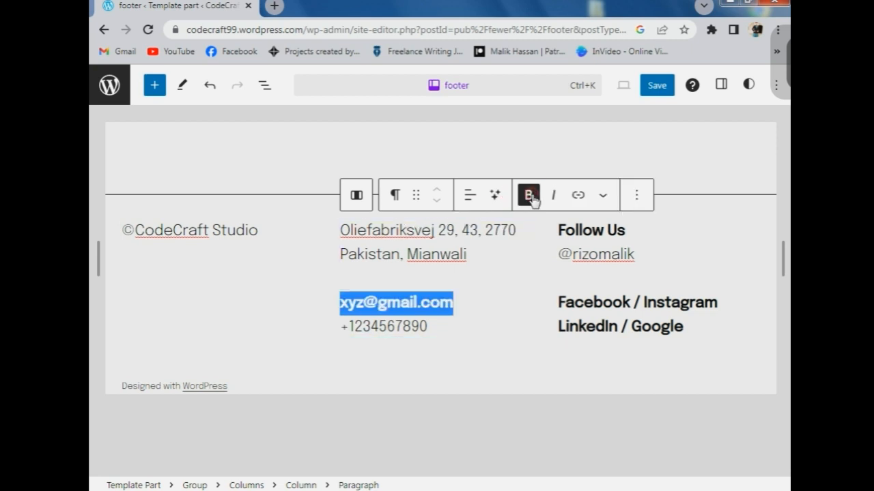
# - Delete the 'Designed with WordPress' credit from the footer
pyautogui.click(259, 369)
pyautogui.moveTo(228, 387); pyautogui.dragTo(126, 374)
pyautogui.press('BackSpace')
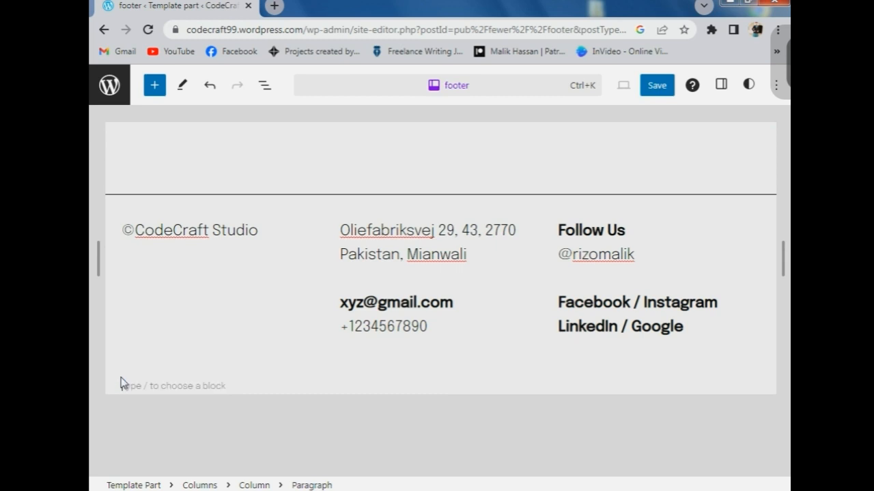
pyautogui.press('BackSpace')
pyautogui.press('BackSpace')
pyautogui.press('BackSpace')
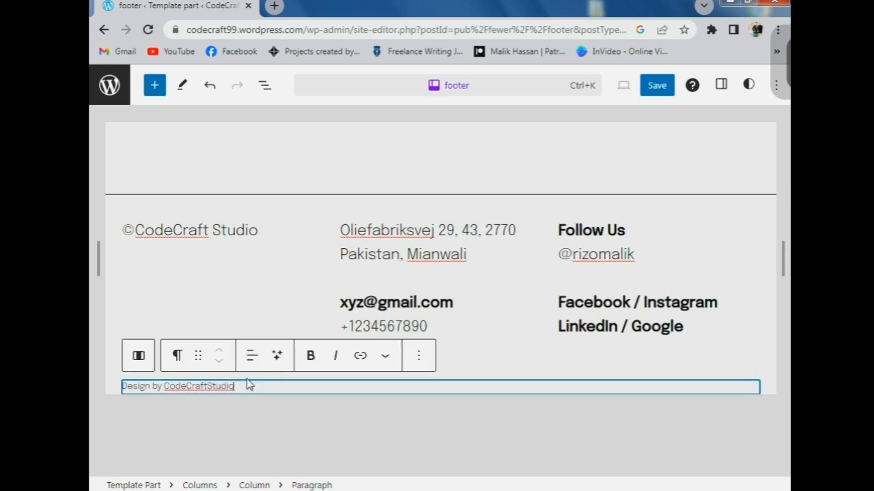
pyautogui.moveTo(234, 386); pyautogui.dragTo(174, 384)
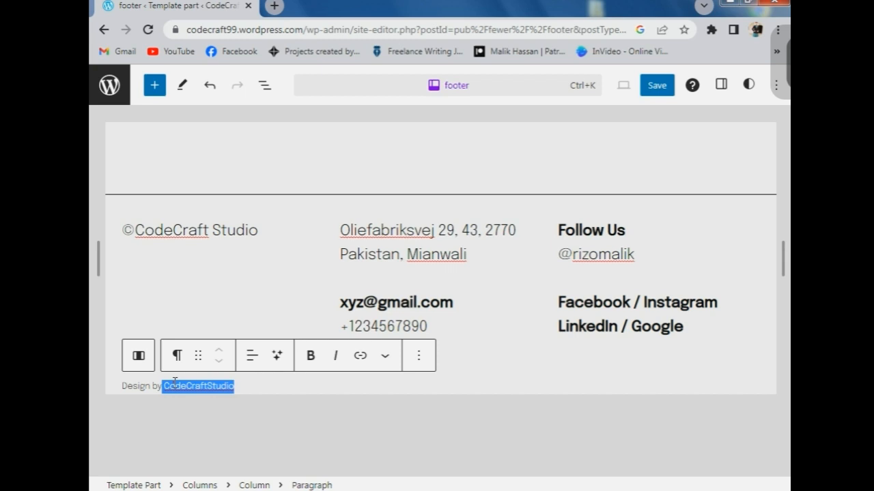
pyautogui.click(360, 356)
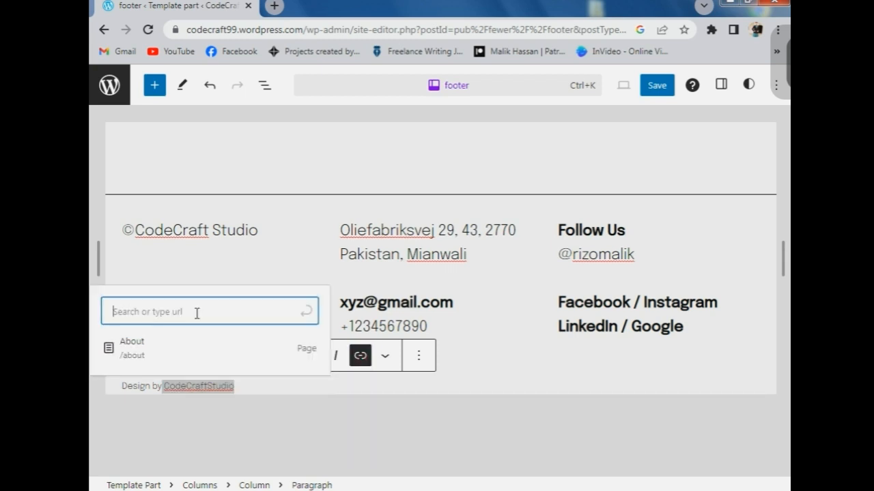
pyautogui.write('w')
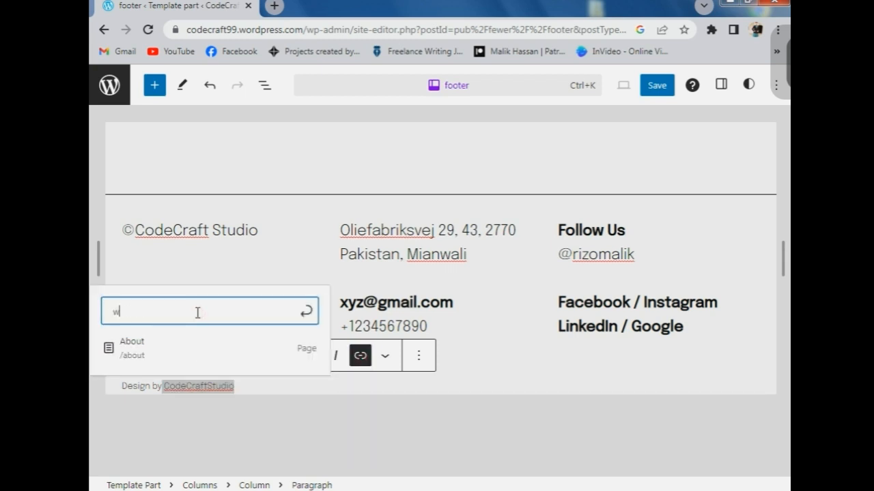
pyautogui.write('ww.you')
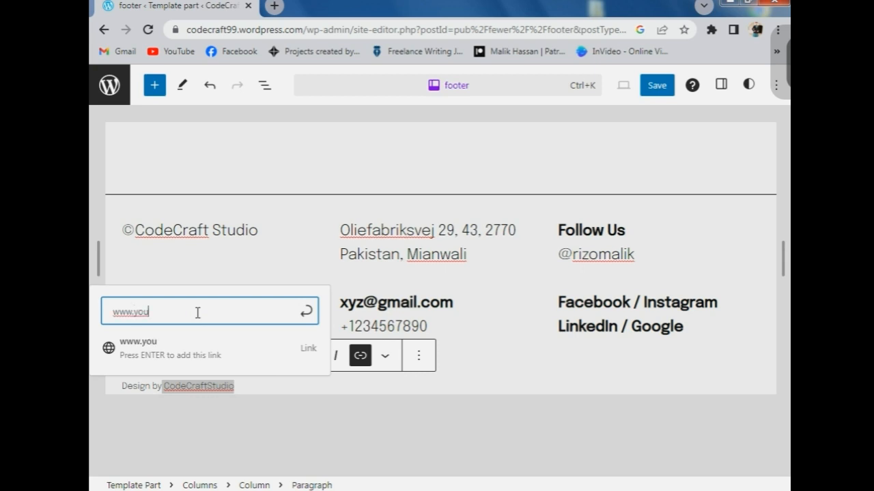
pyautogui.write('tube.com')
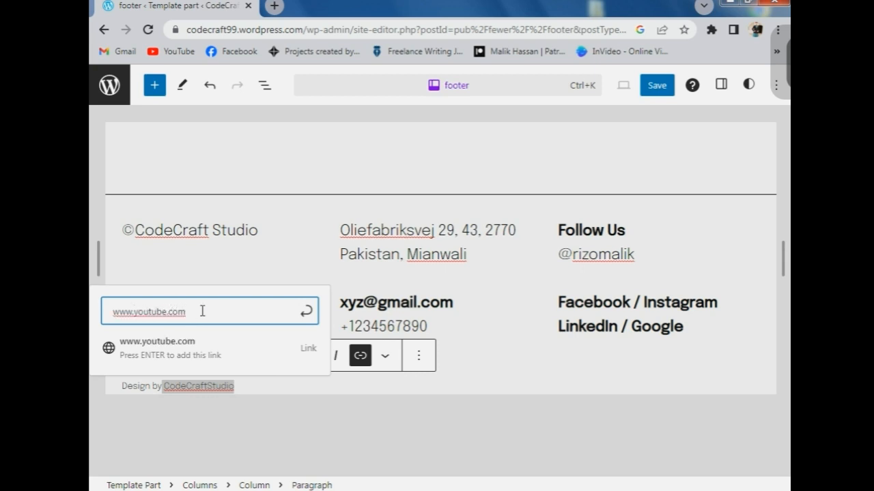
pyautogui.click(307, 350)
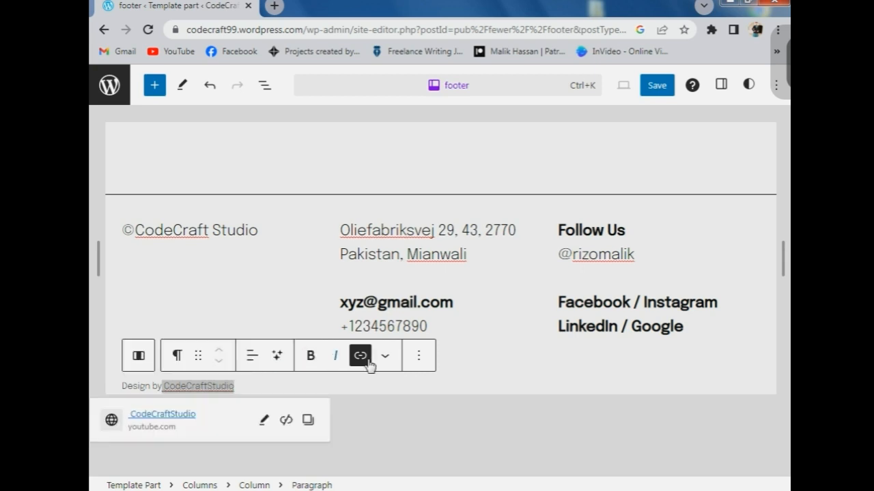
pyautogui.click(489, 356)
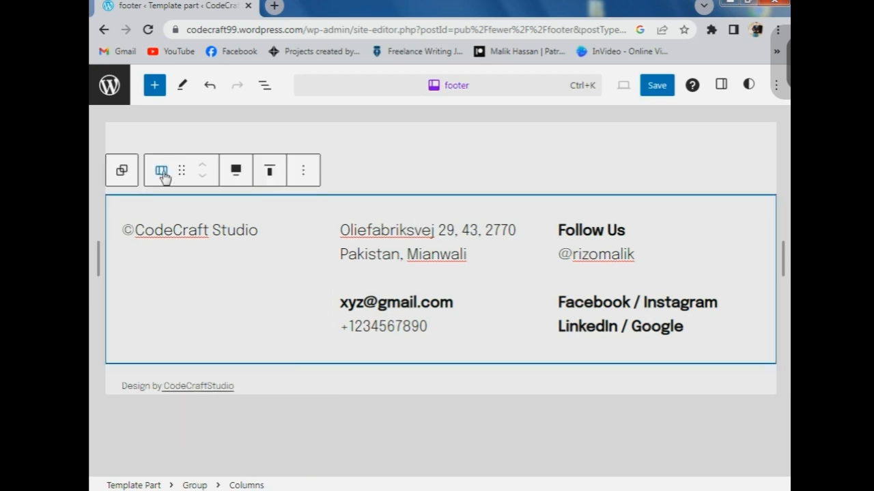
# - Save the template with its header and footer parts, then view the live site
pyautogui.moveTo(99, 260)
pyautogui.mouseDown()
pyautogui.moveTo(137, 250)
pyautogui.moveTo(350, 282)
pyautogui.moveTo(170, 252)
pyautogui.moveTo(103, 259)
pyautogui.mouseUp()
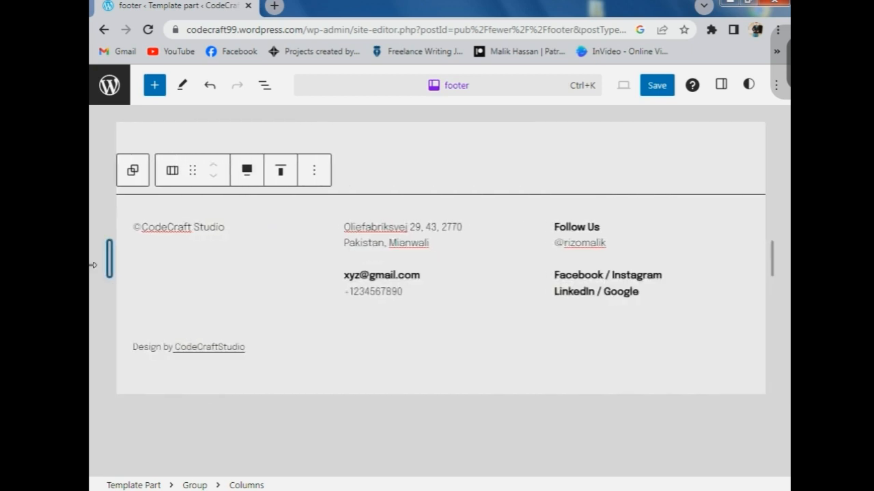
pyautogui.click(649, 94)
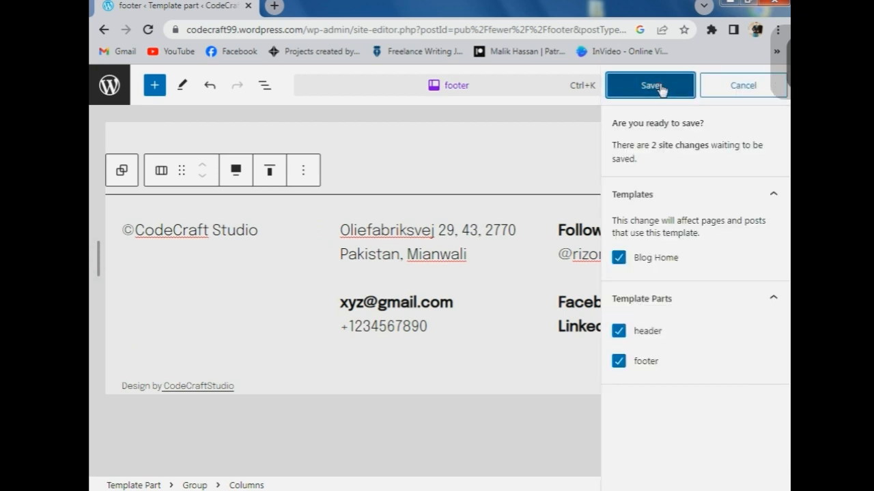
pyautogui.click(660, 89)
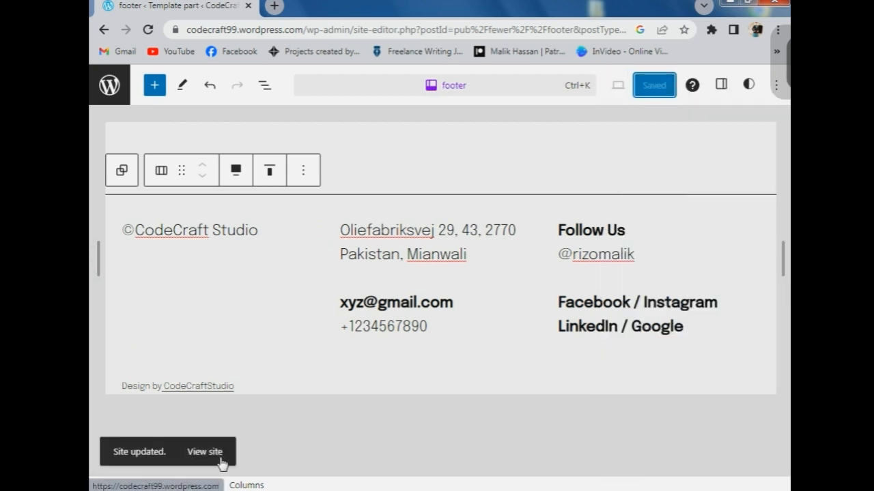
pyautogui.click(216, 455)
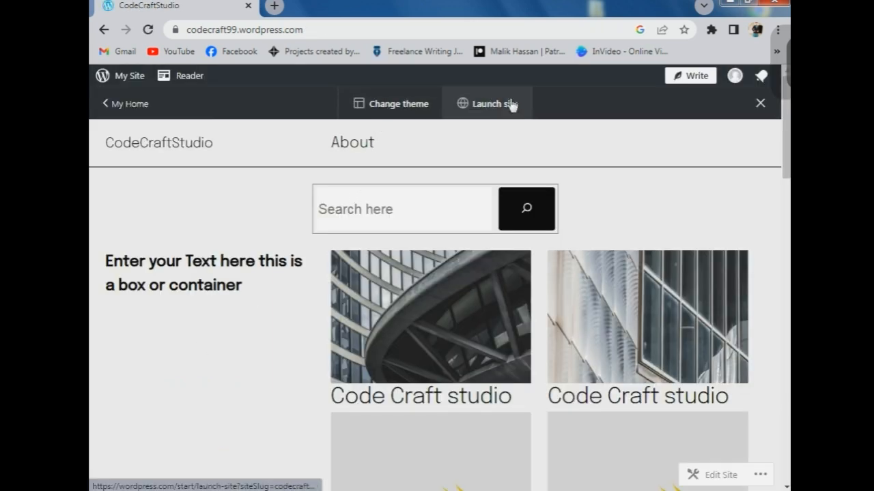
# - Try the live homepage search box, then scroll down to the bold footer and credit
pyautogui.scroll(-2, 275, 236)
pyautogui.scroll(2, 191, 247)
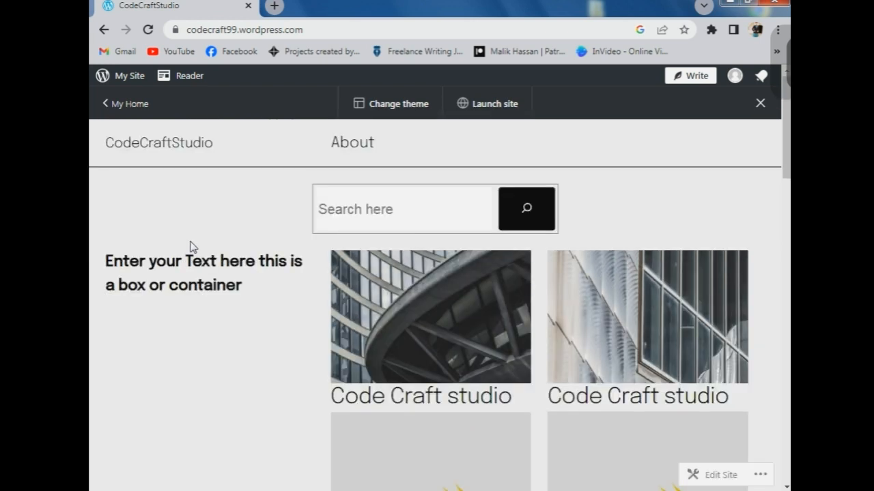
pyautogui.click(371, 198)
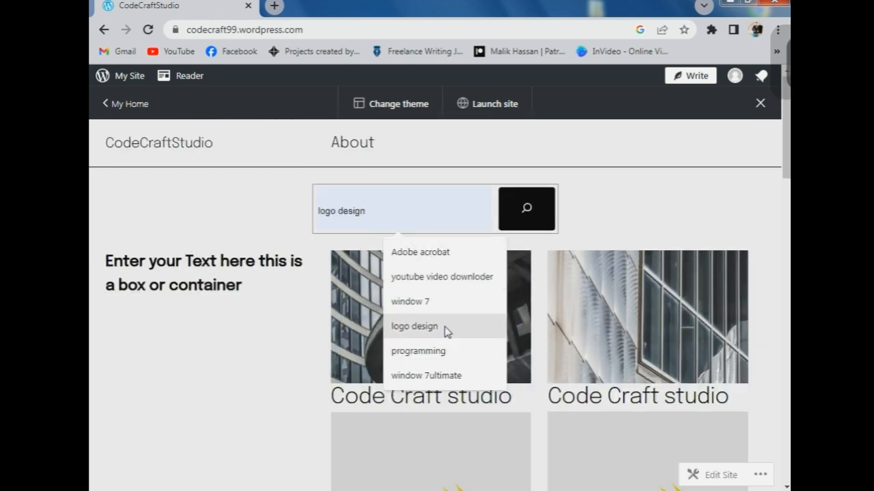
pyautogui.click(279, 209)
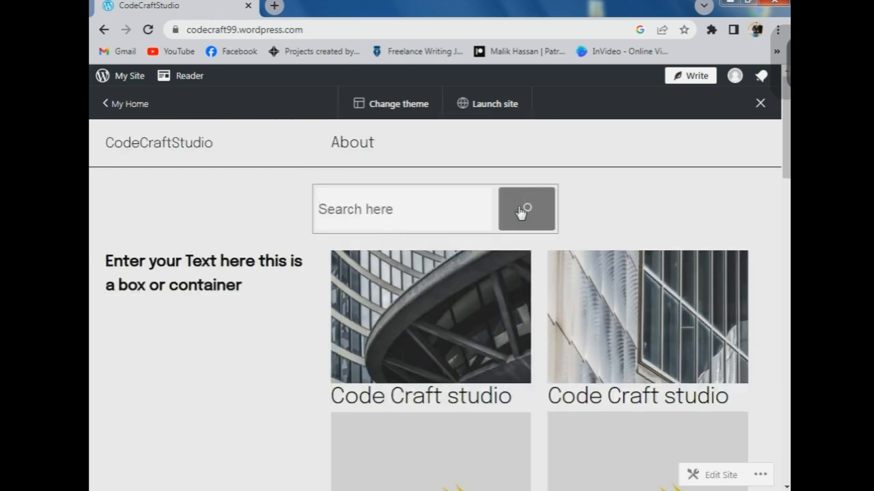
pyautogui.scroll(-10, 423, 215)
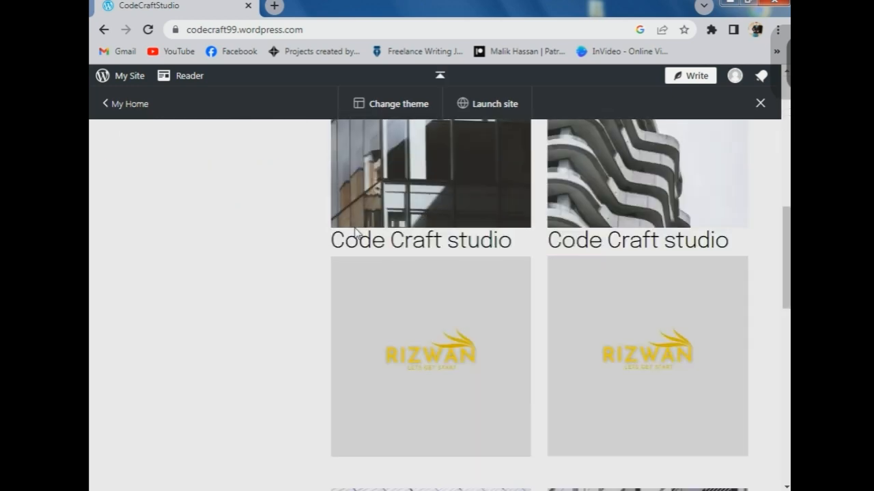
pyautogui.scroll(-5, 278, 273)
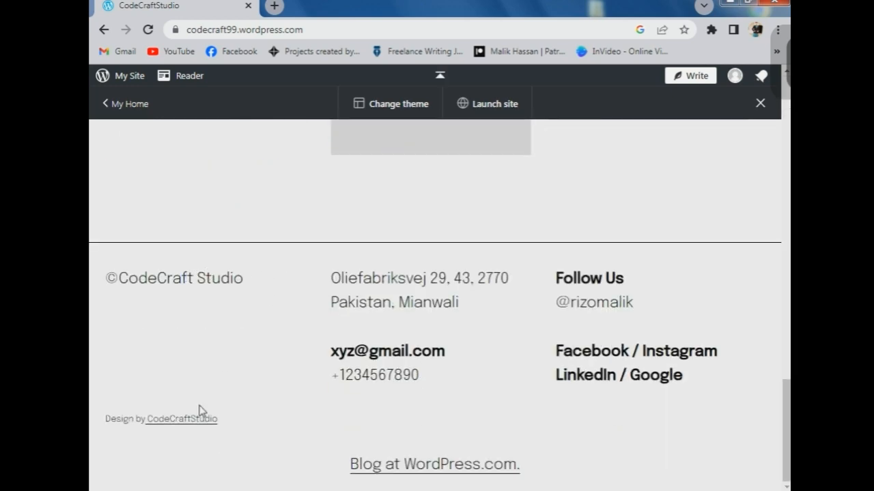